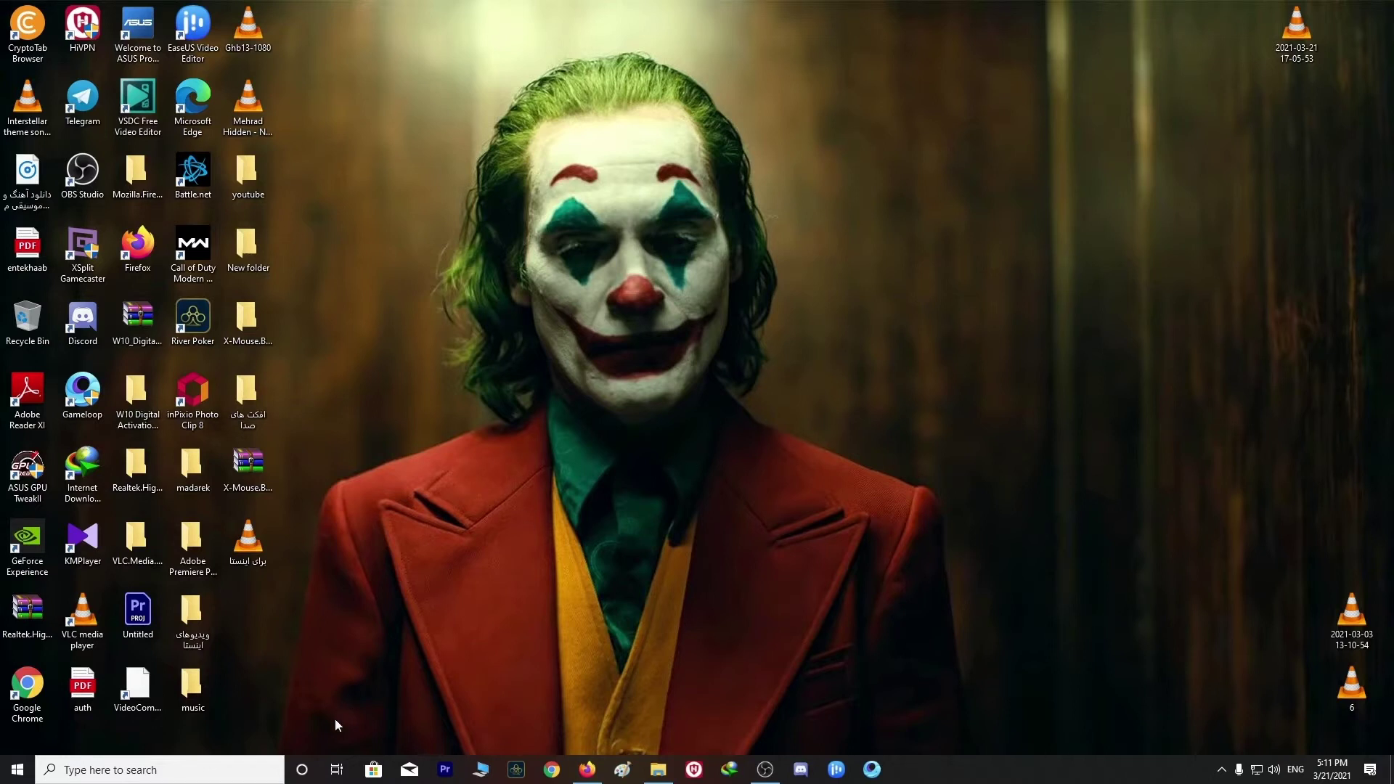
# Step: Open the Windows Graphics settings page
pyautogui.click(156, 770)
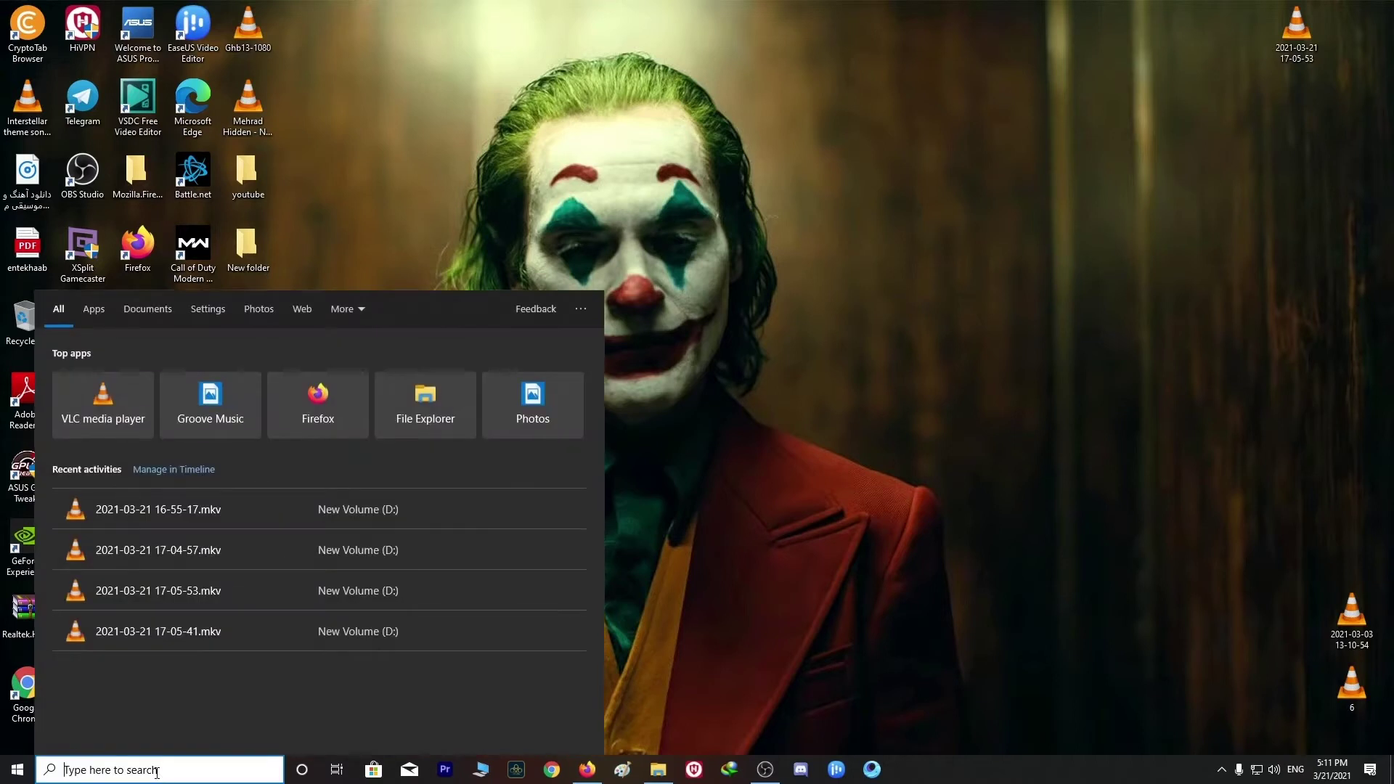
pyautogui.write('graph')
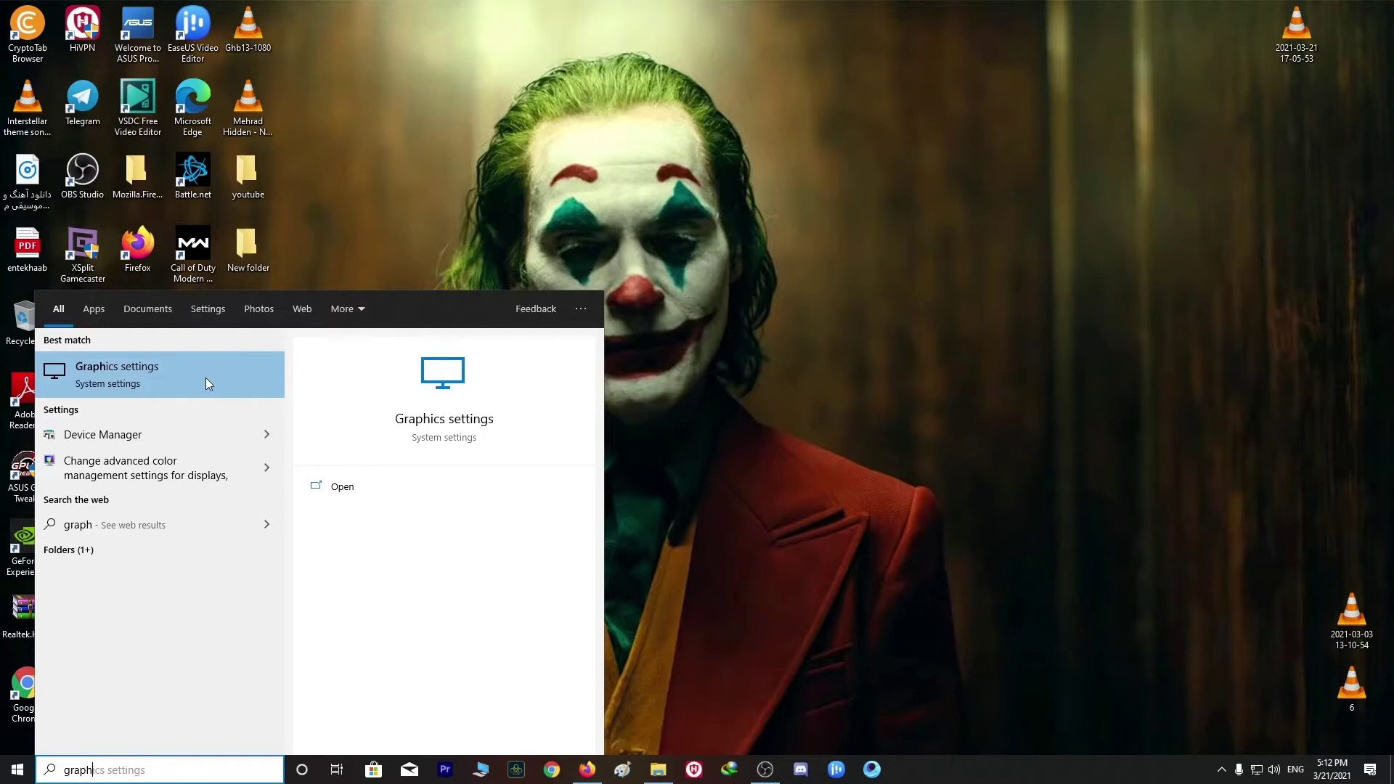
pyautogui.click(169, 379)
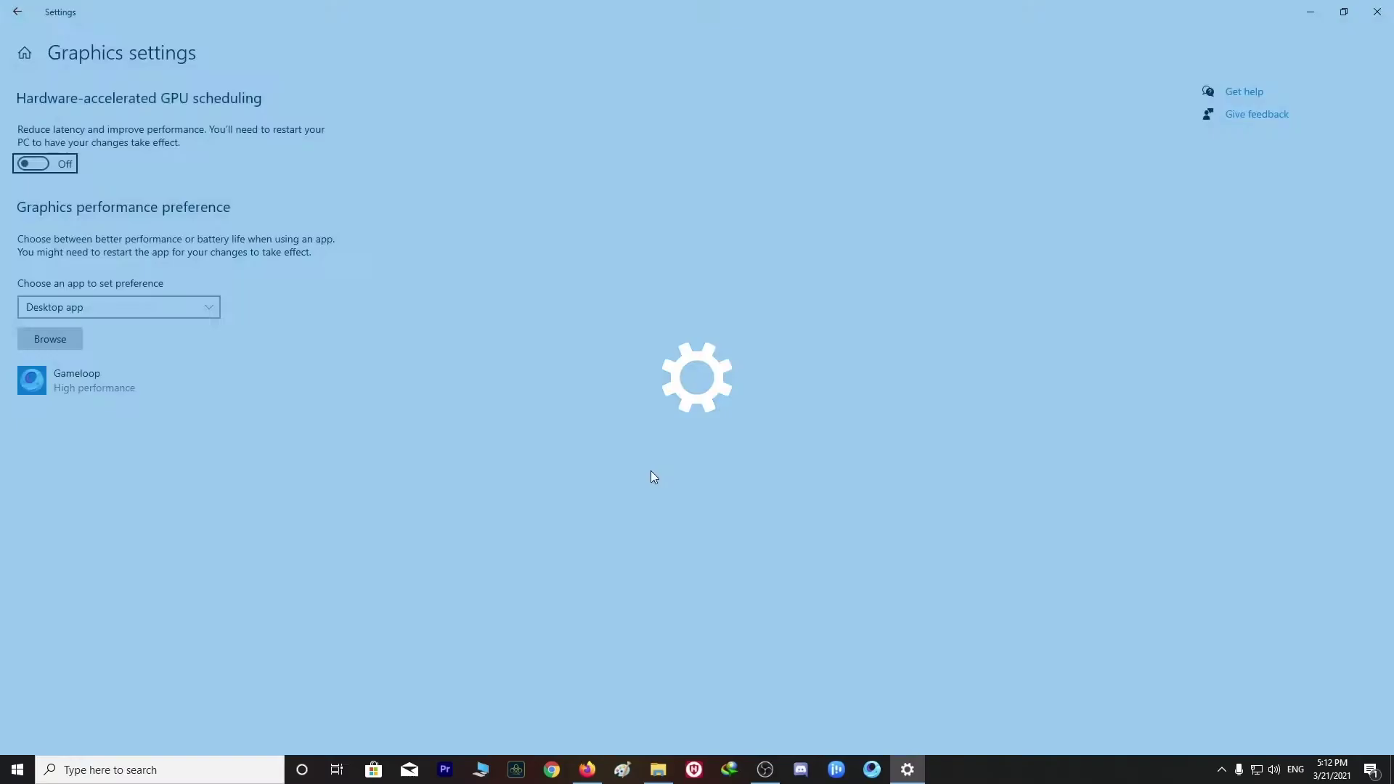
# Step: Choose the desktop app type and add the Gameloop shortcut from the Desktop to the graphics performance preference list
pyautogui.click(71, 313)
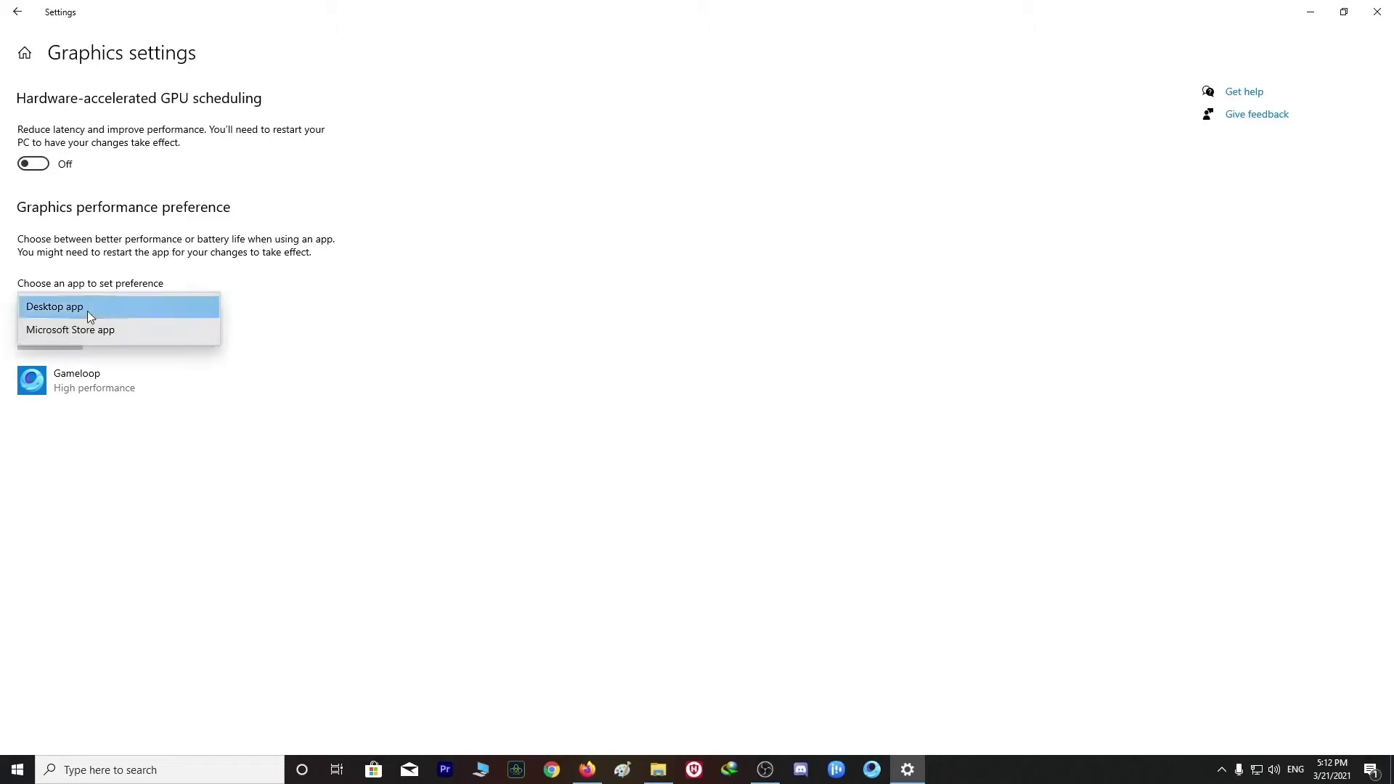
pyautogui.click(87, 312)
pyautogui.click(59, 340)
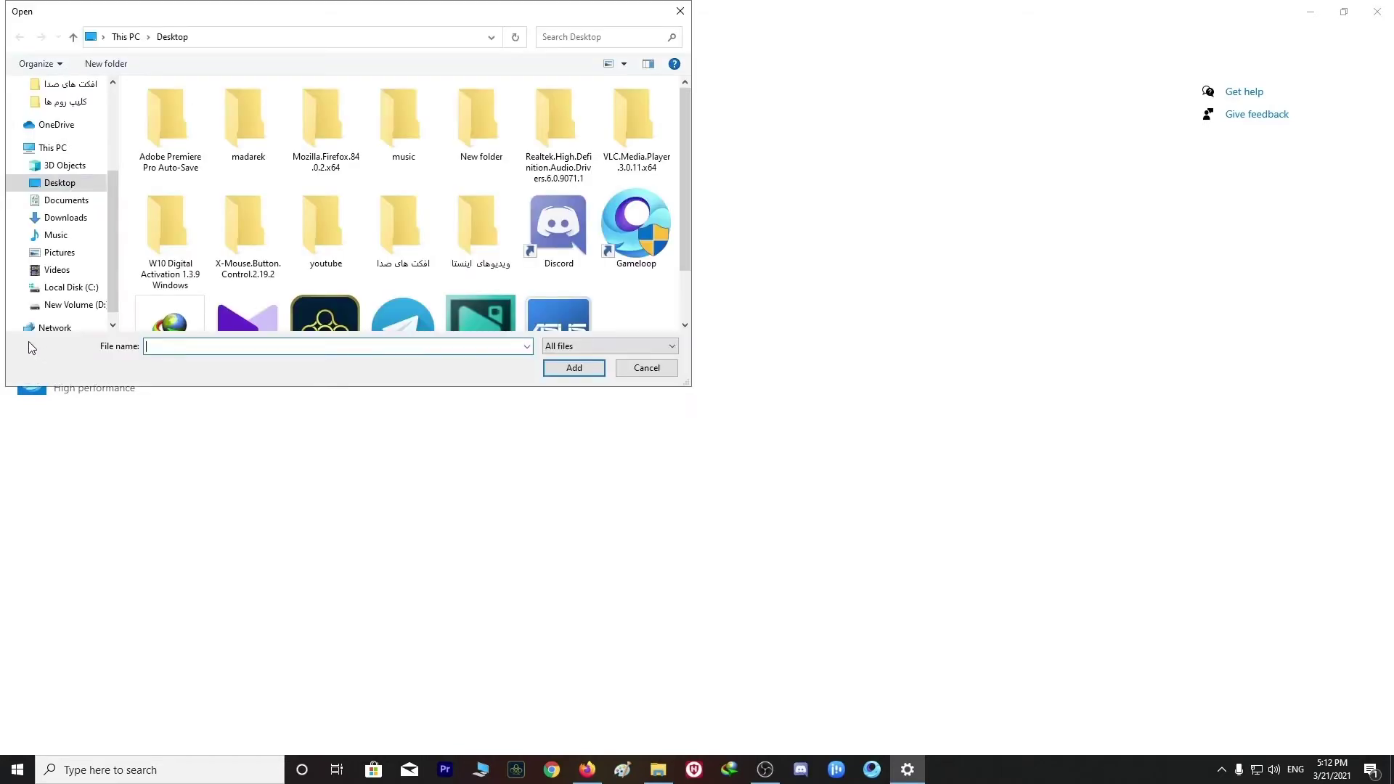
pyautogui.click(646, 258)
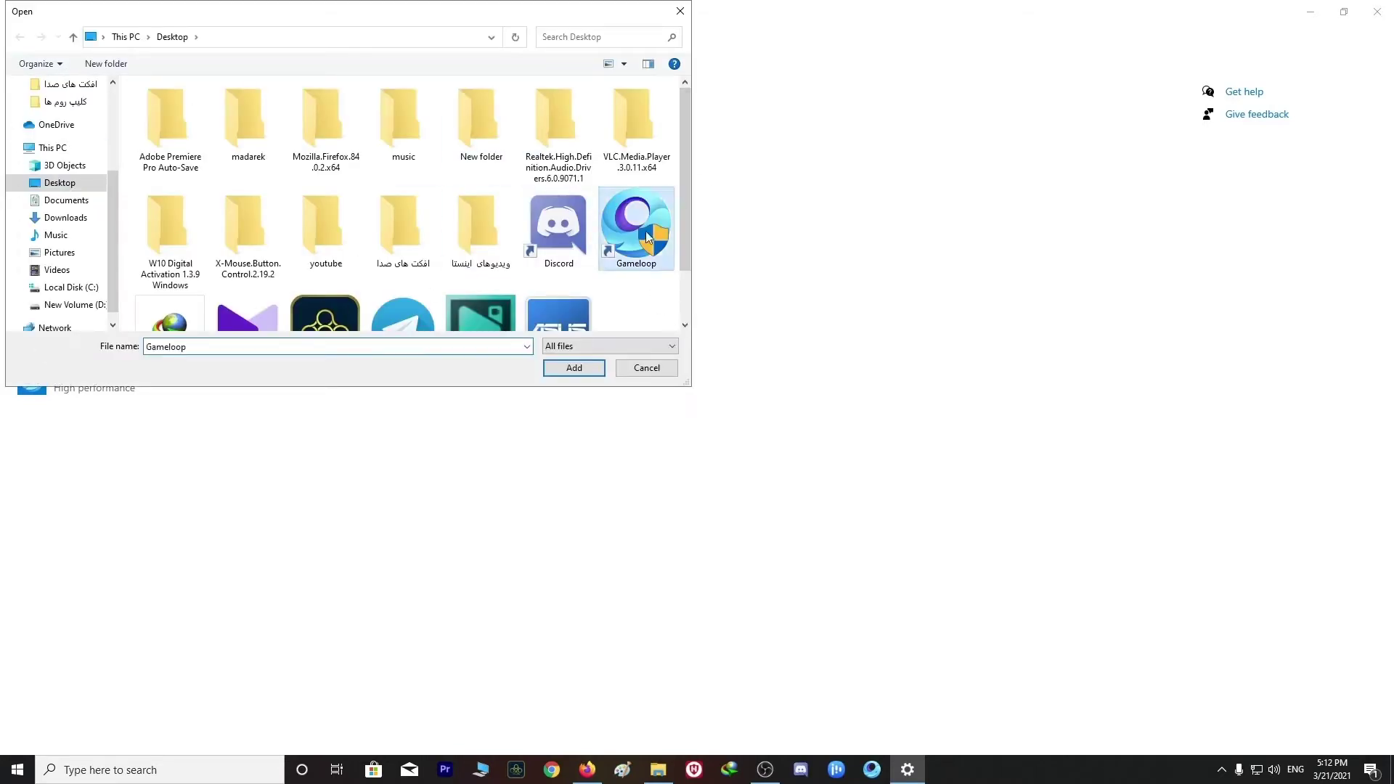
pyautogui.press('Return')
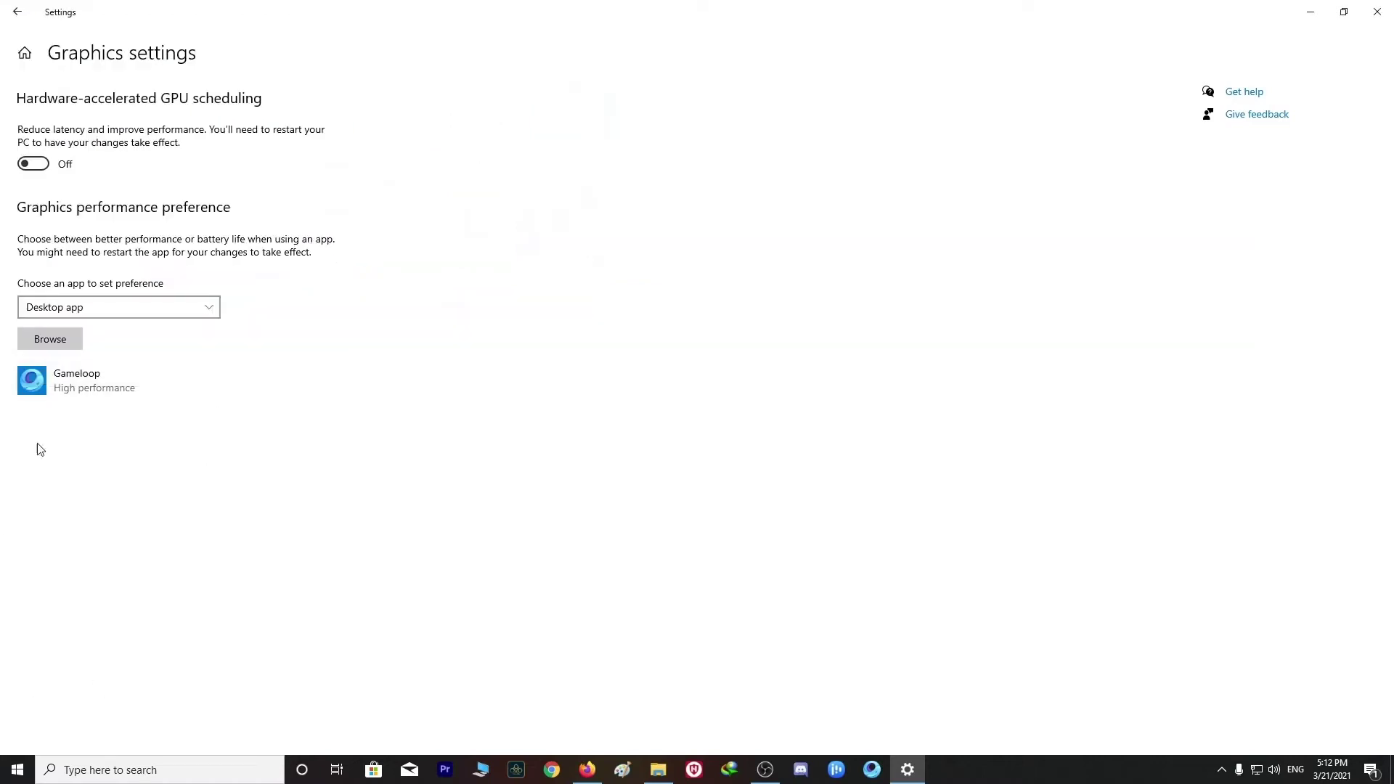
# Step: Save High performance as the graphics preference for Gameloop and close Settings
pyautogui.click(200, 384)
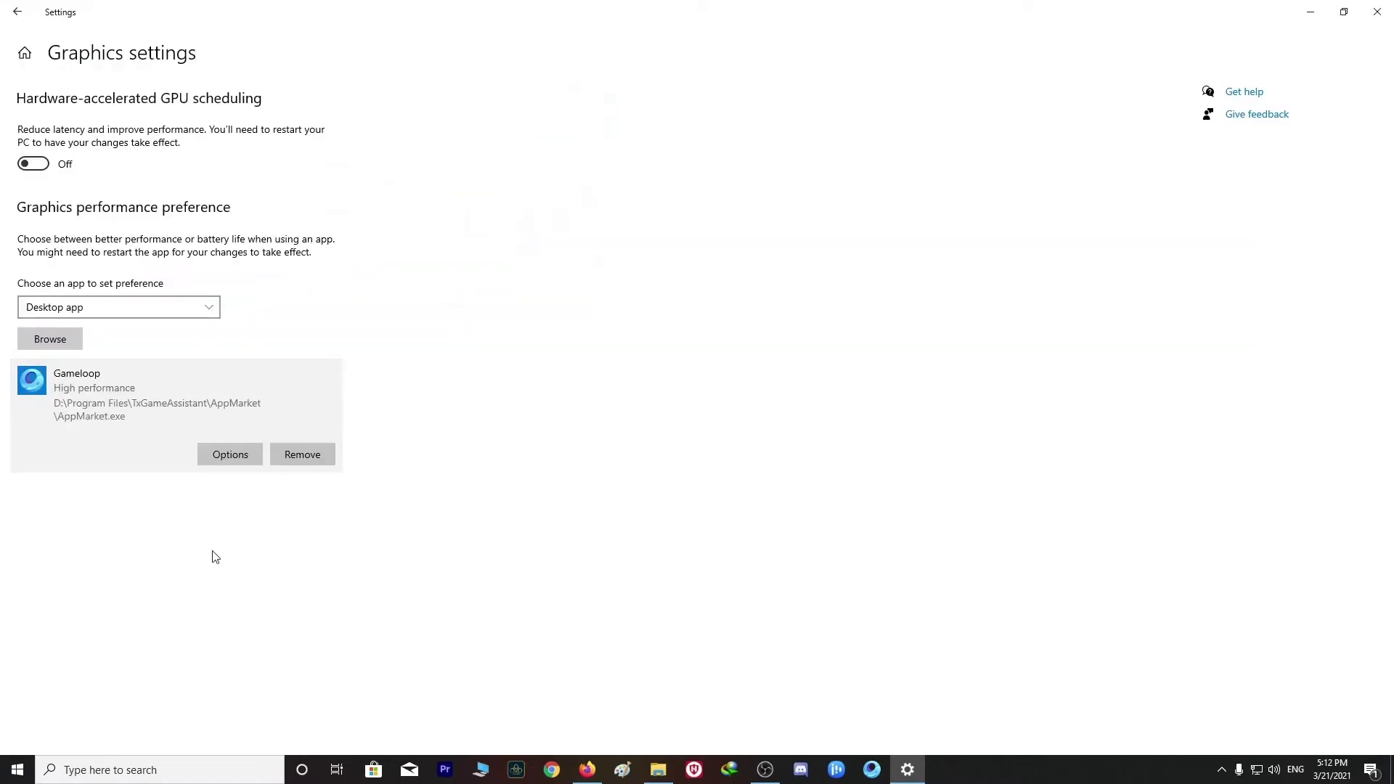
pyautogui.click(242, 458)
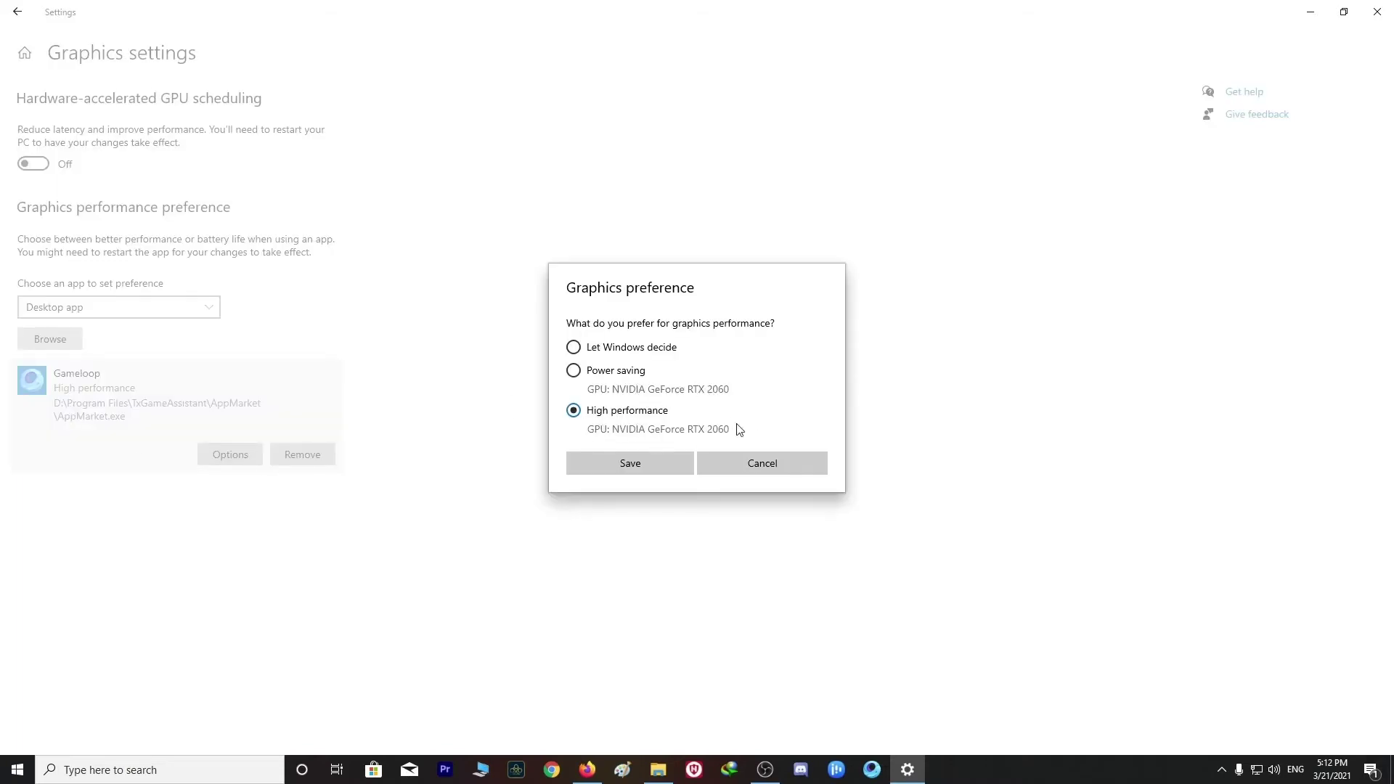
pyautogui.click(630, 464)
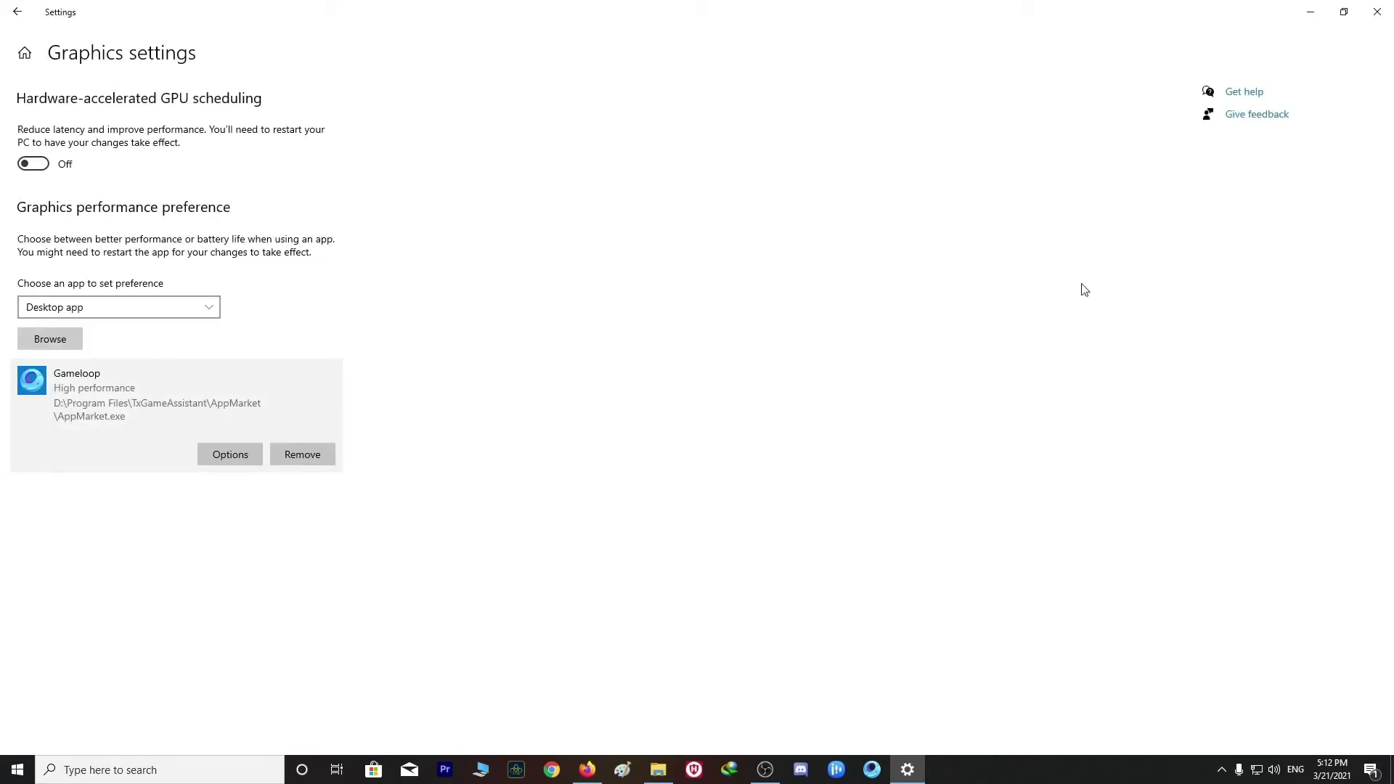
pyautogui.hotkey('alt', 'F4')
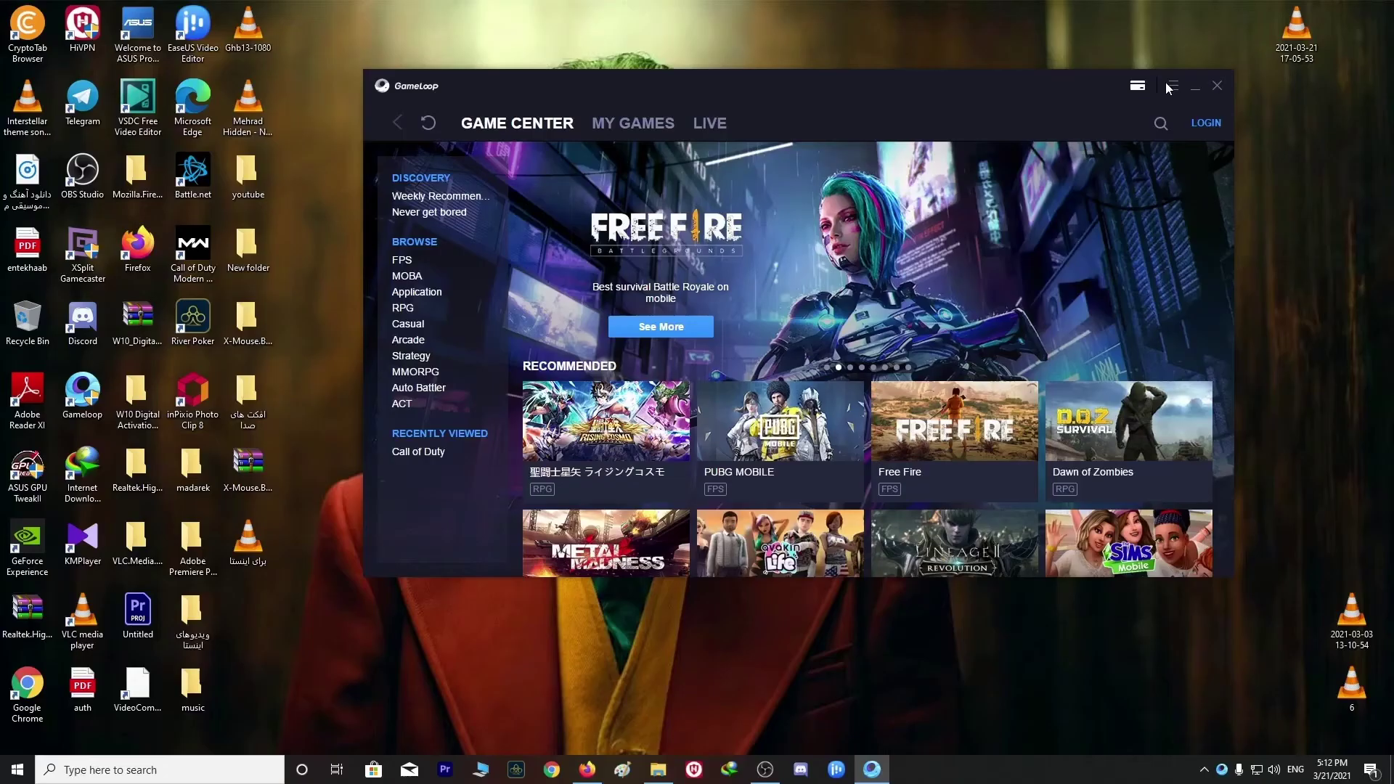
# Step: Open GameLoop's Diagnostic Tool and move its window aside to examine the system specifications
pyautogui.click(1173, 85)
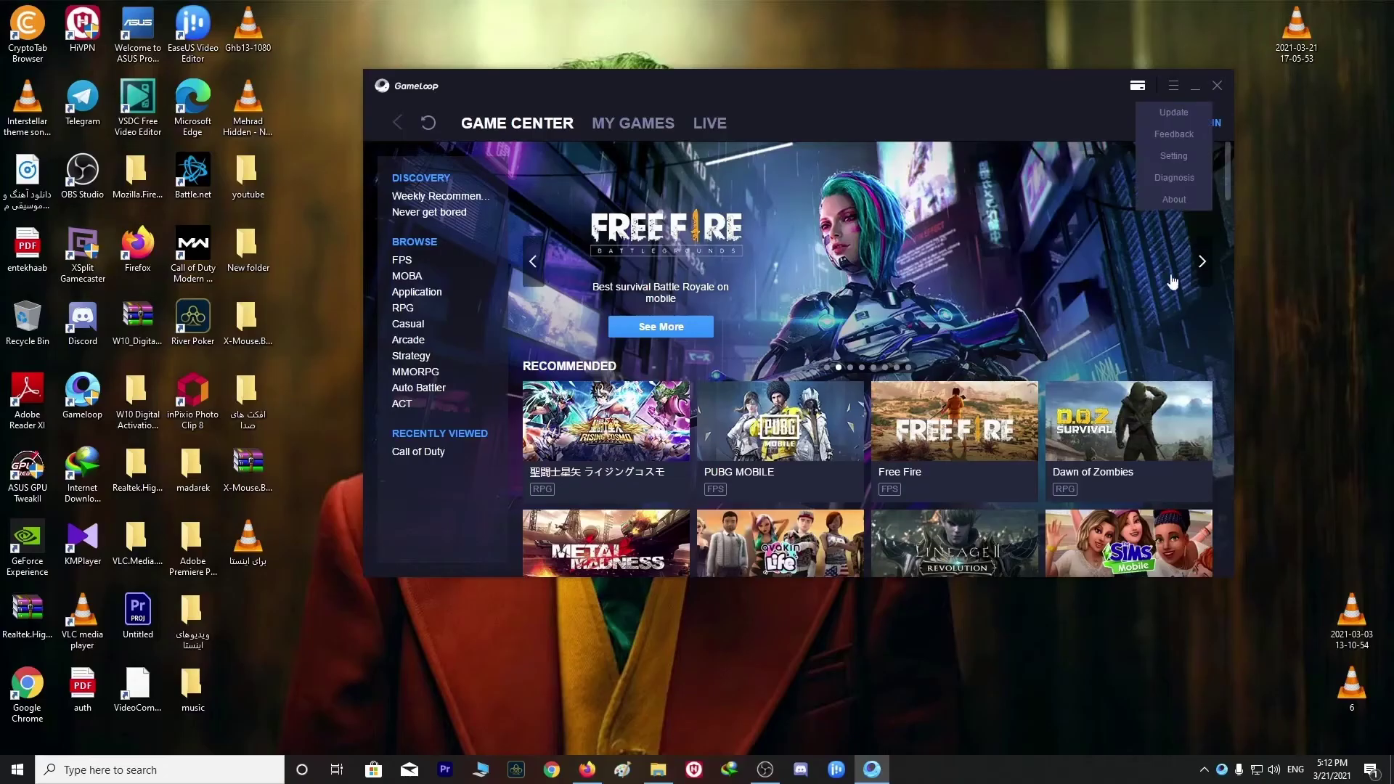
pyautogui.click(1188, 179)
pyautogui.moveTo(660, 167); pyautogui.dragTo(412, 144)
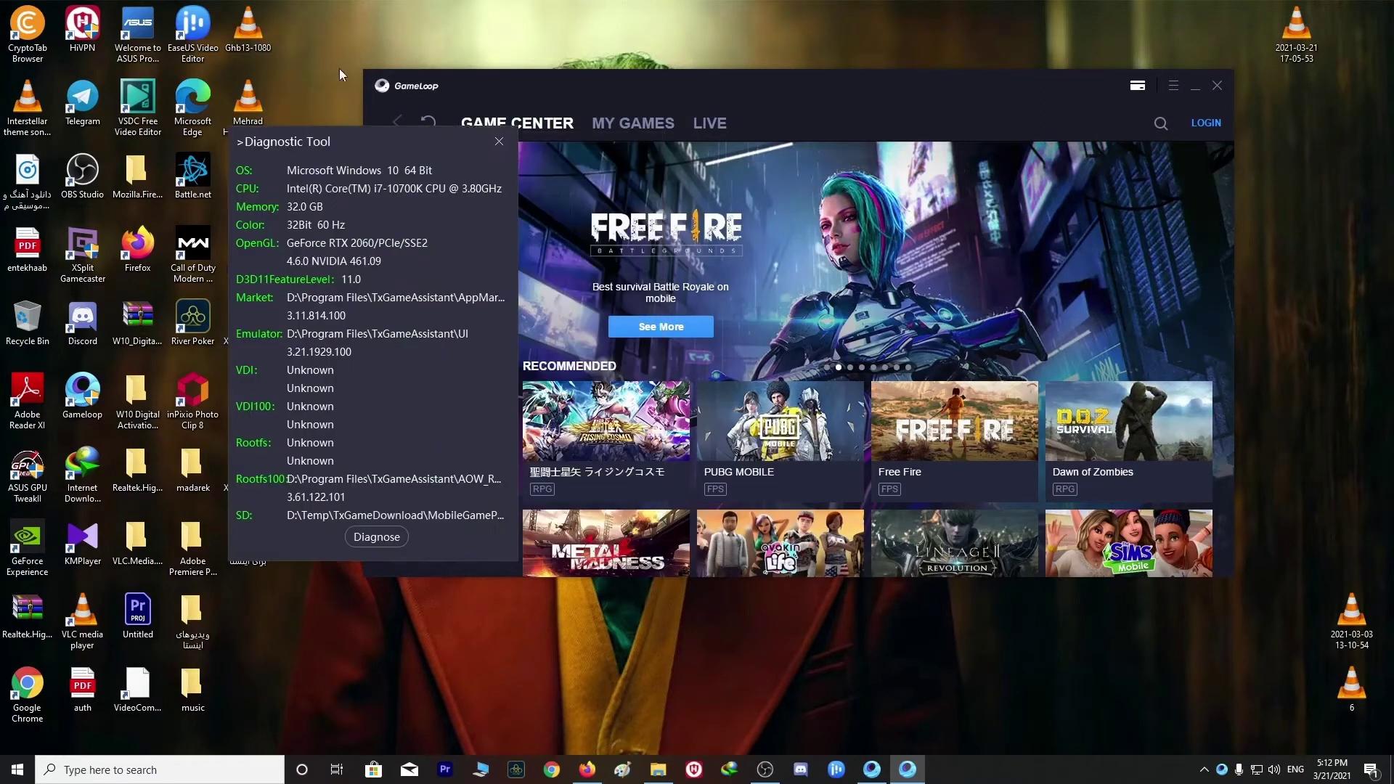
# Step: Open the Engine settings in GameLoop's Setting Center and place the Diagnostic Tool window beside them
pyautogui.click(1138, 85)
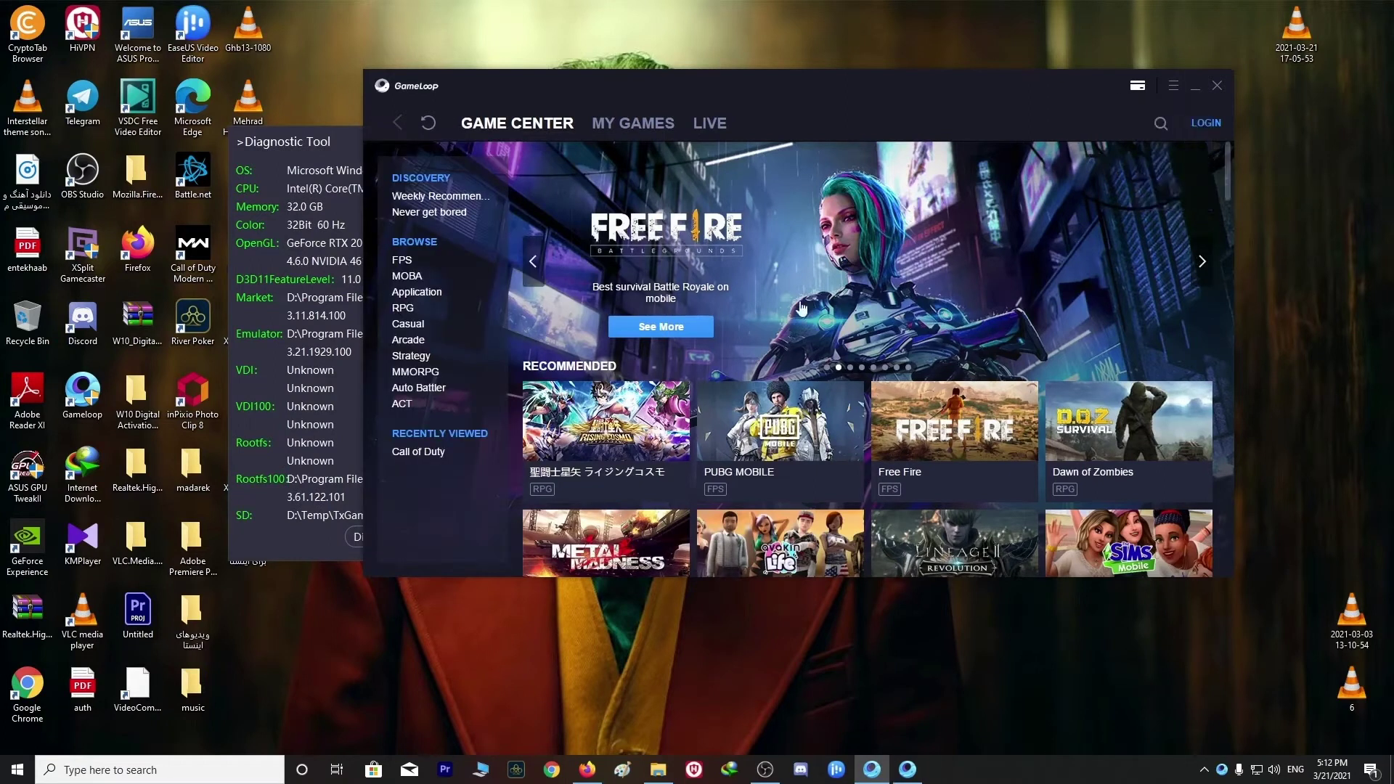
pyautogui.click(662, 245)
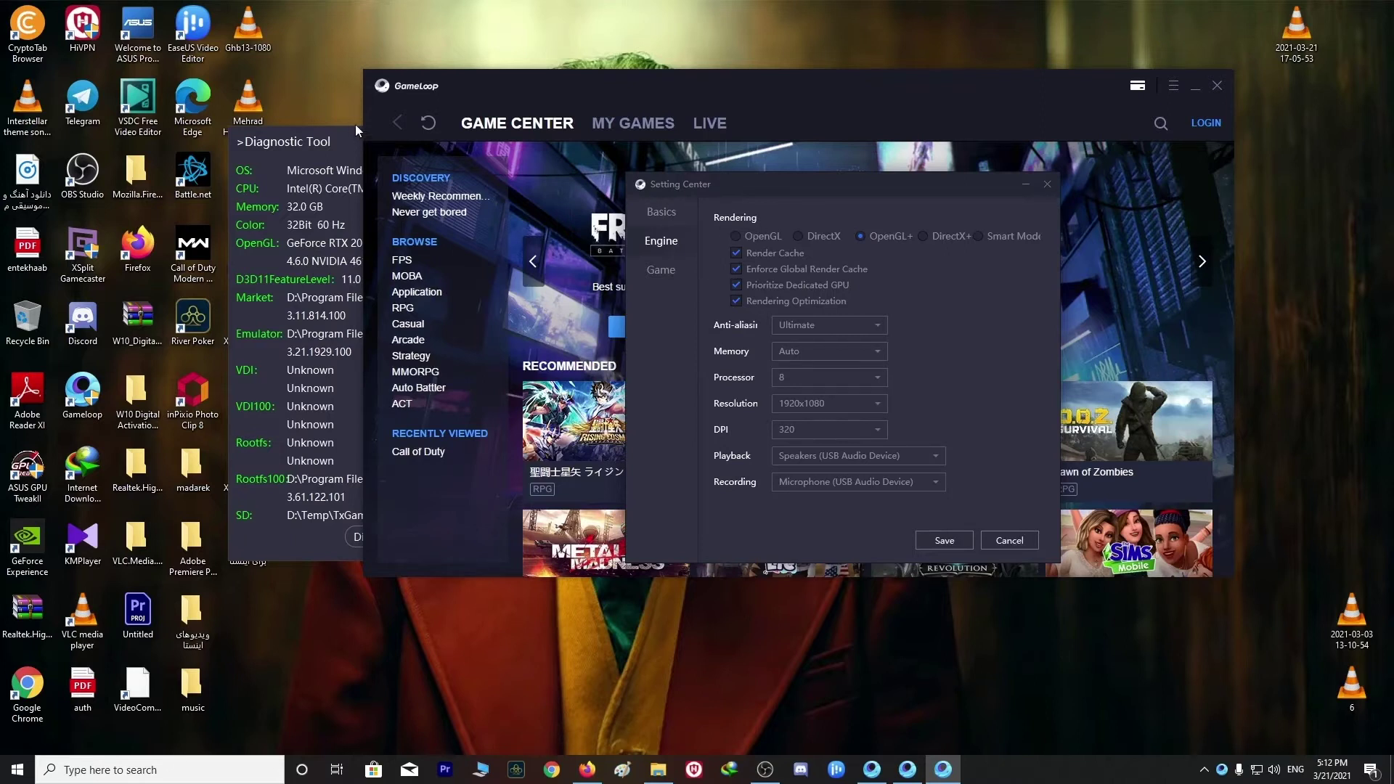
pyautogui.moveTo(340, 130); pyautogui.dragTo(398, 138)
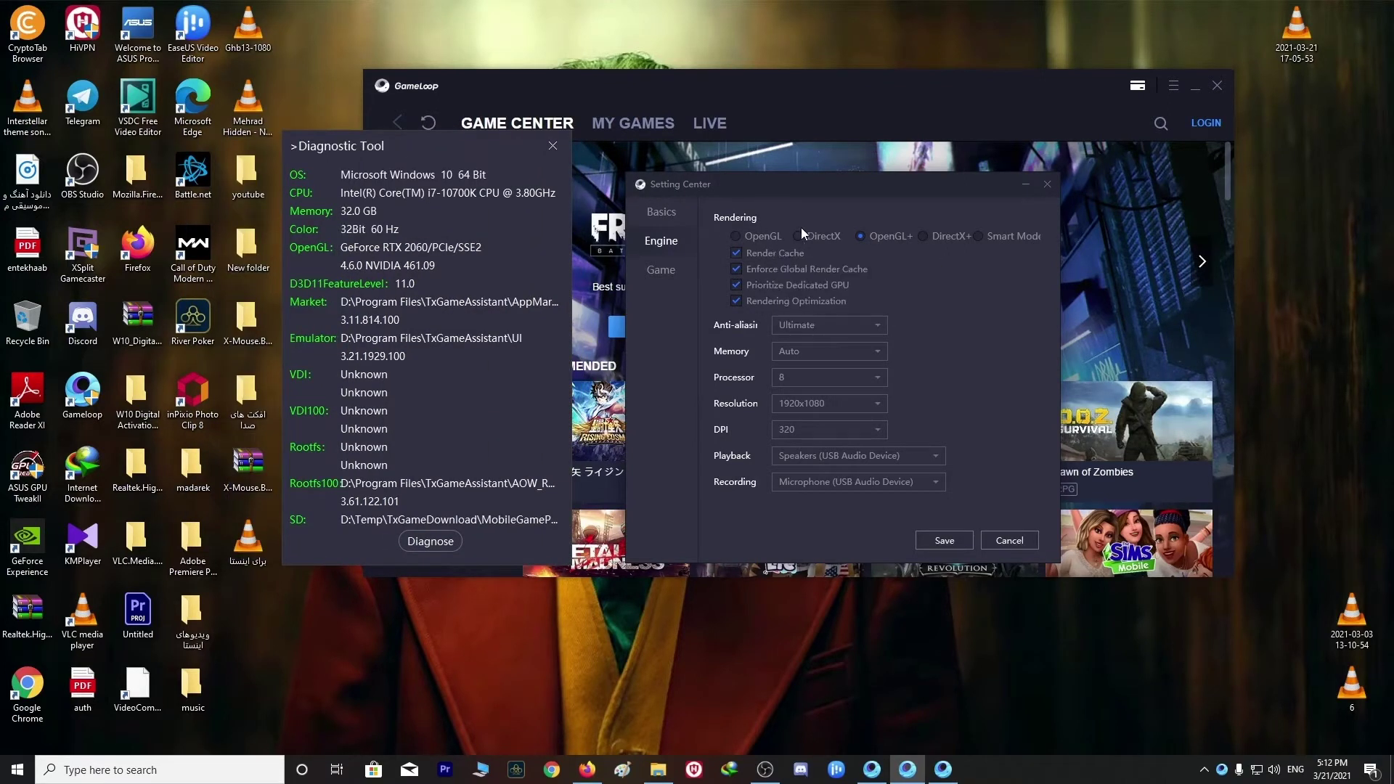
pyautogui.moveTo(886, 242)
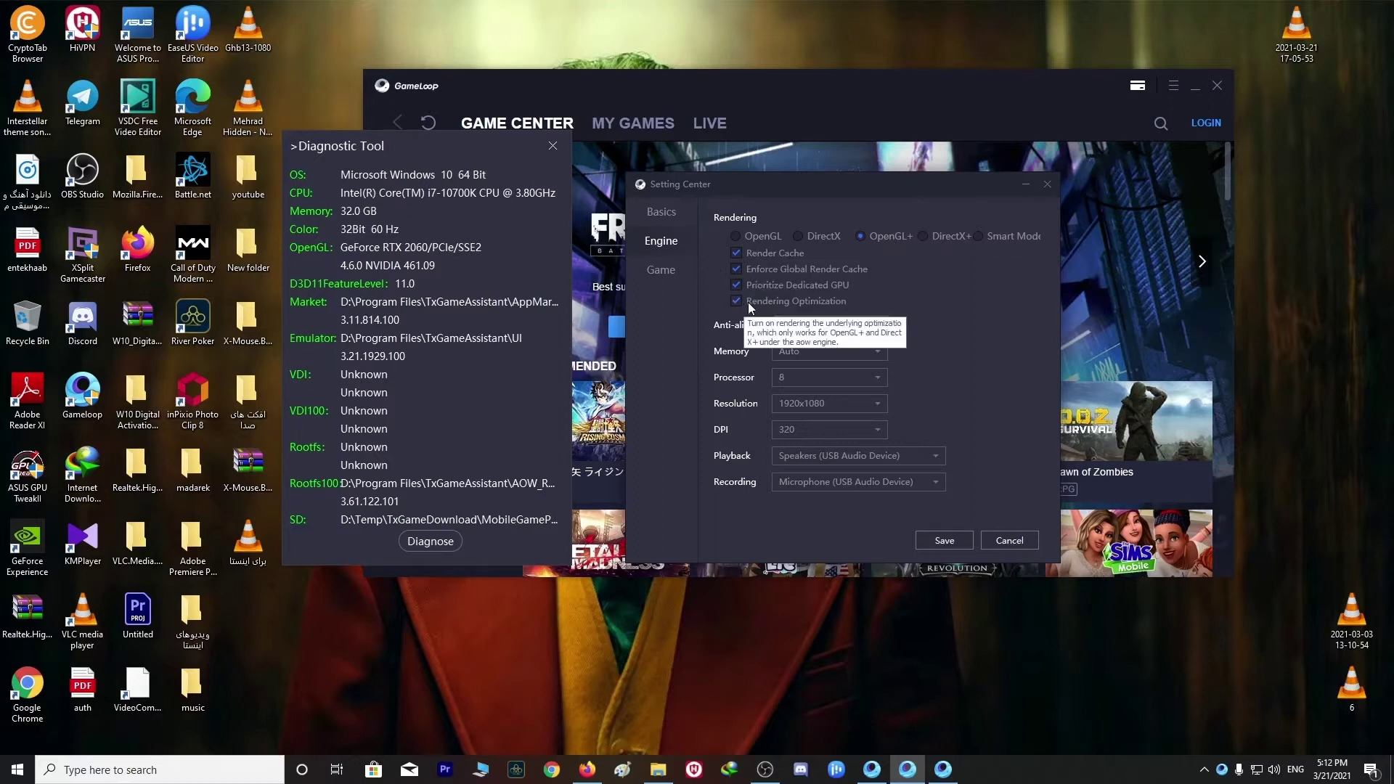
# Step: Set the engine's anti-aliasing to Close and review the available memory sizes, keeping Auto
pyautogui.click(810, 325)
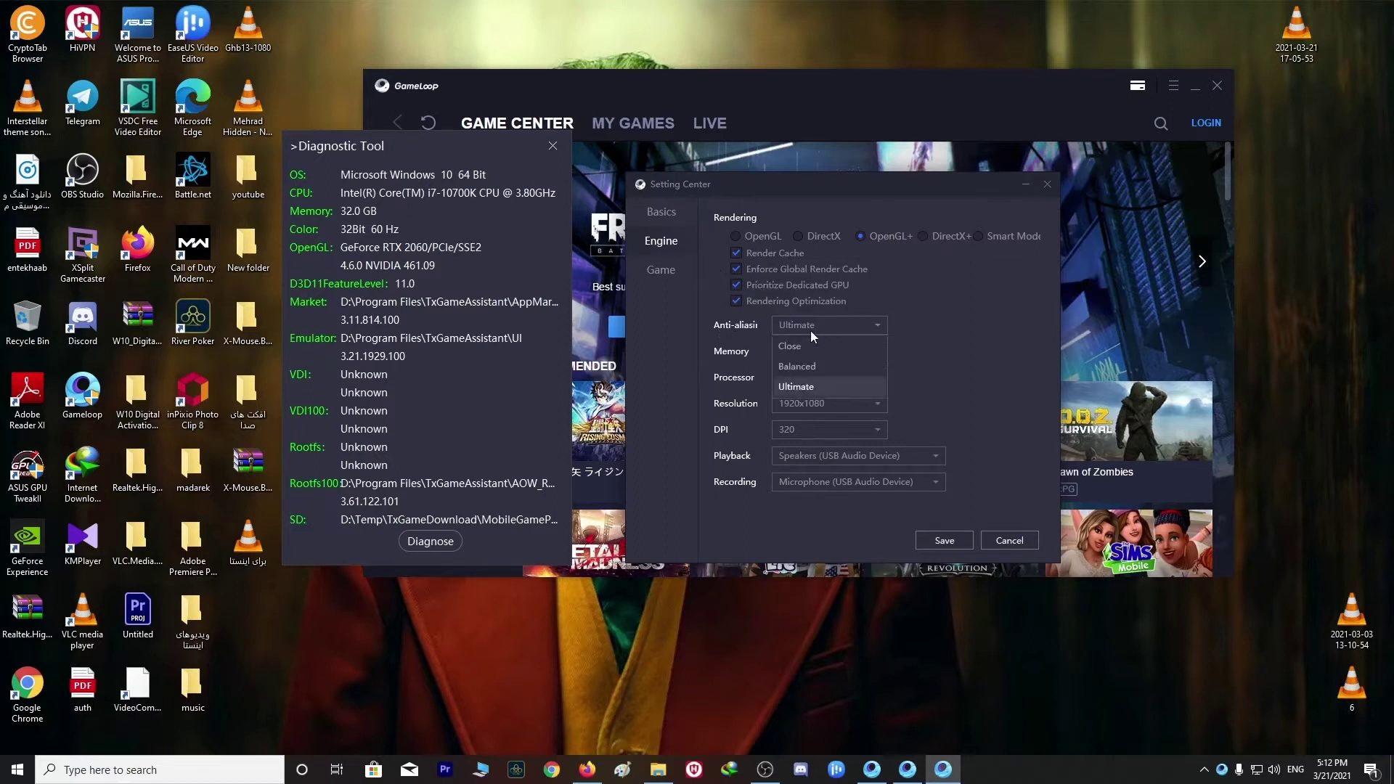
pyautogui.click(847, 349)
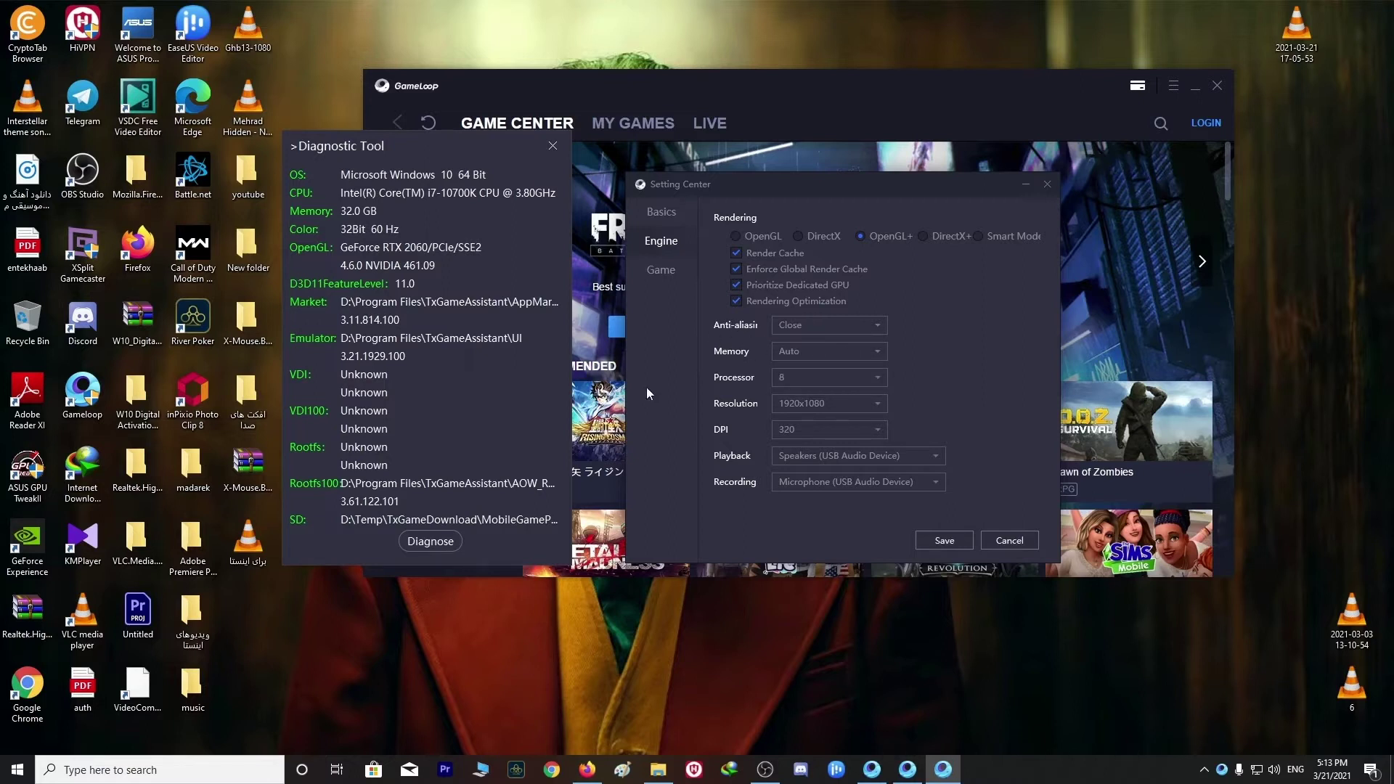
pyautogui.click(786, 352)
pyautogui.scroll(-2, 823, 436)
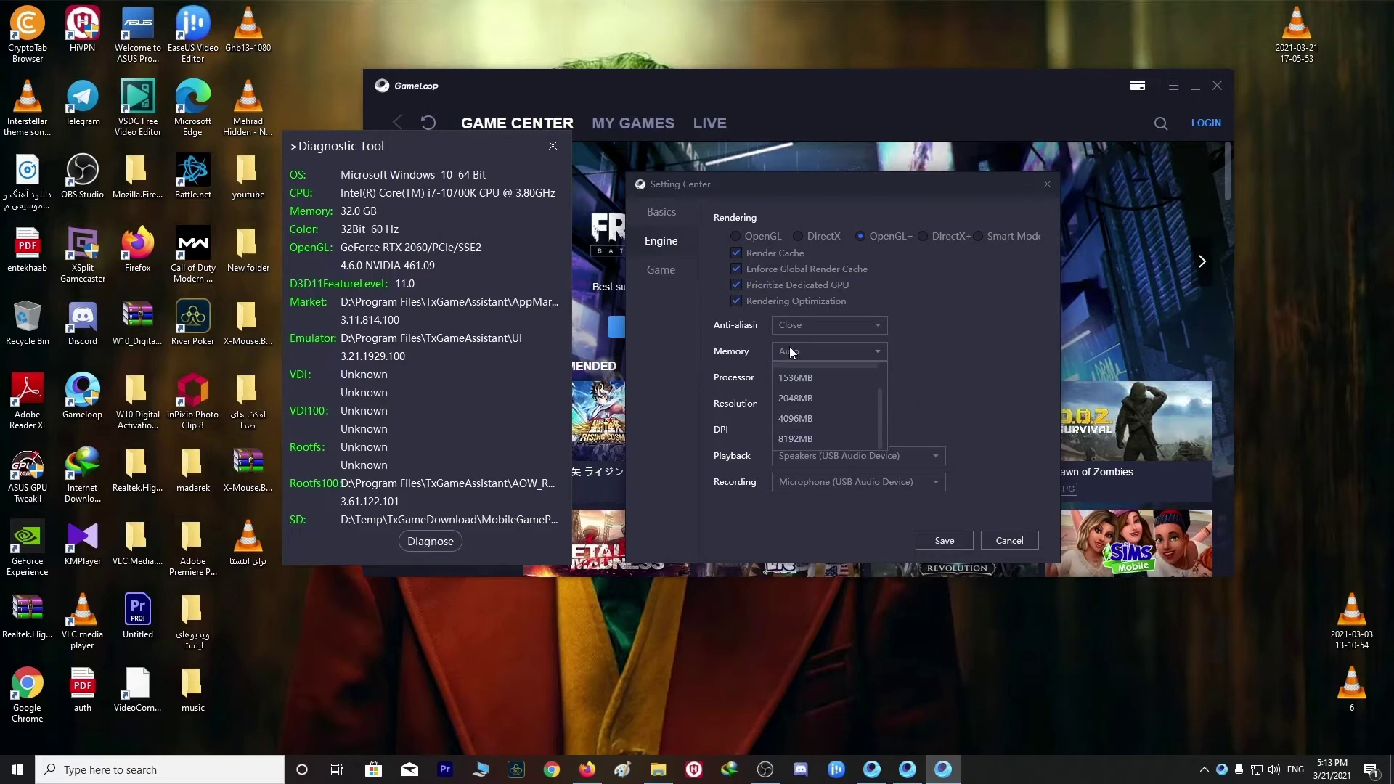
pyautogui.click(880, 352)
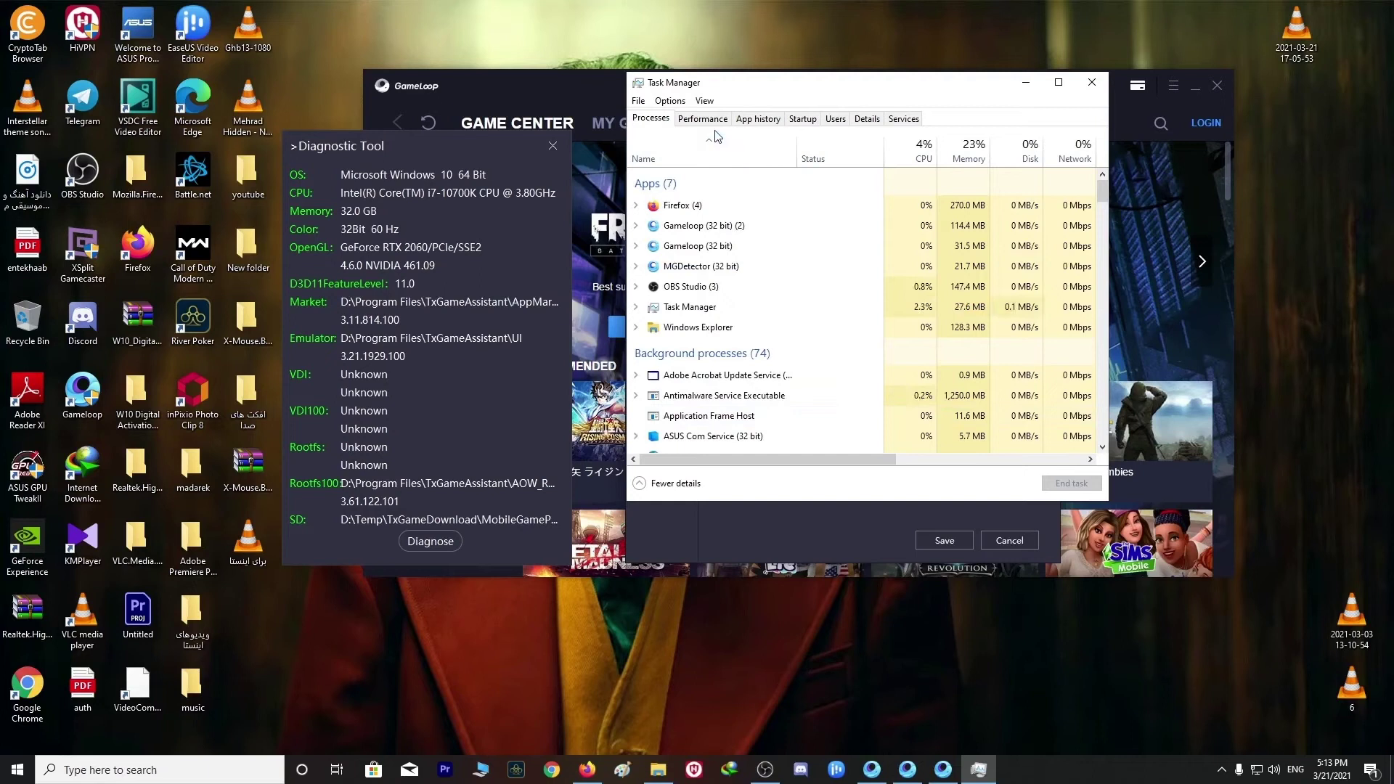
# Step: Check the processor's core details in Task Manager, close it, and open the Game settings in GameLoop's Setting Center
pyautogui.click(702, 119)
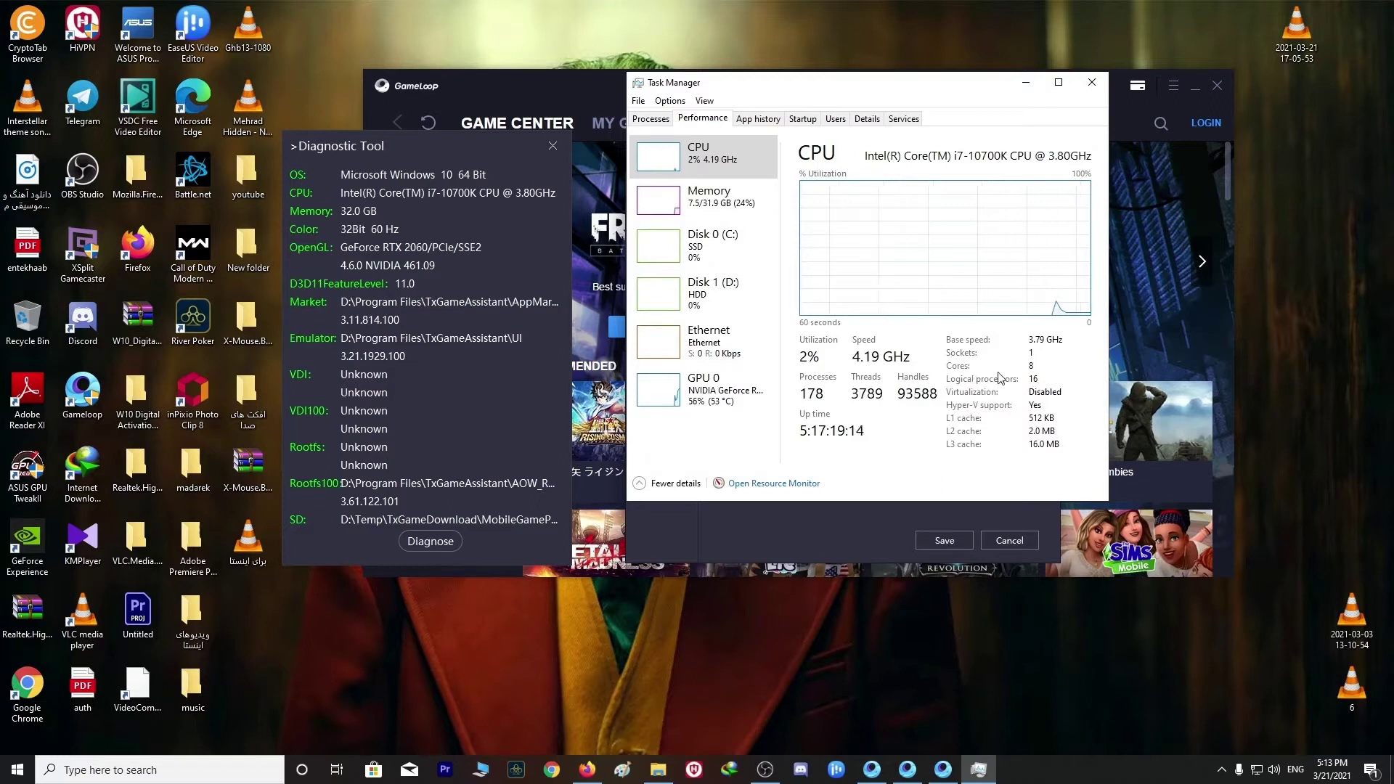
pyautogui.click(1091, 82)
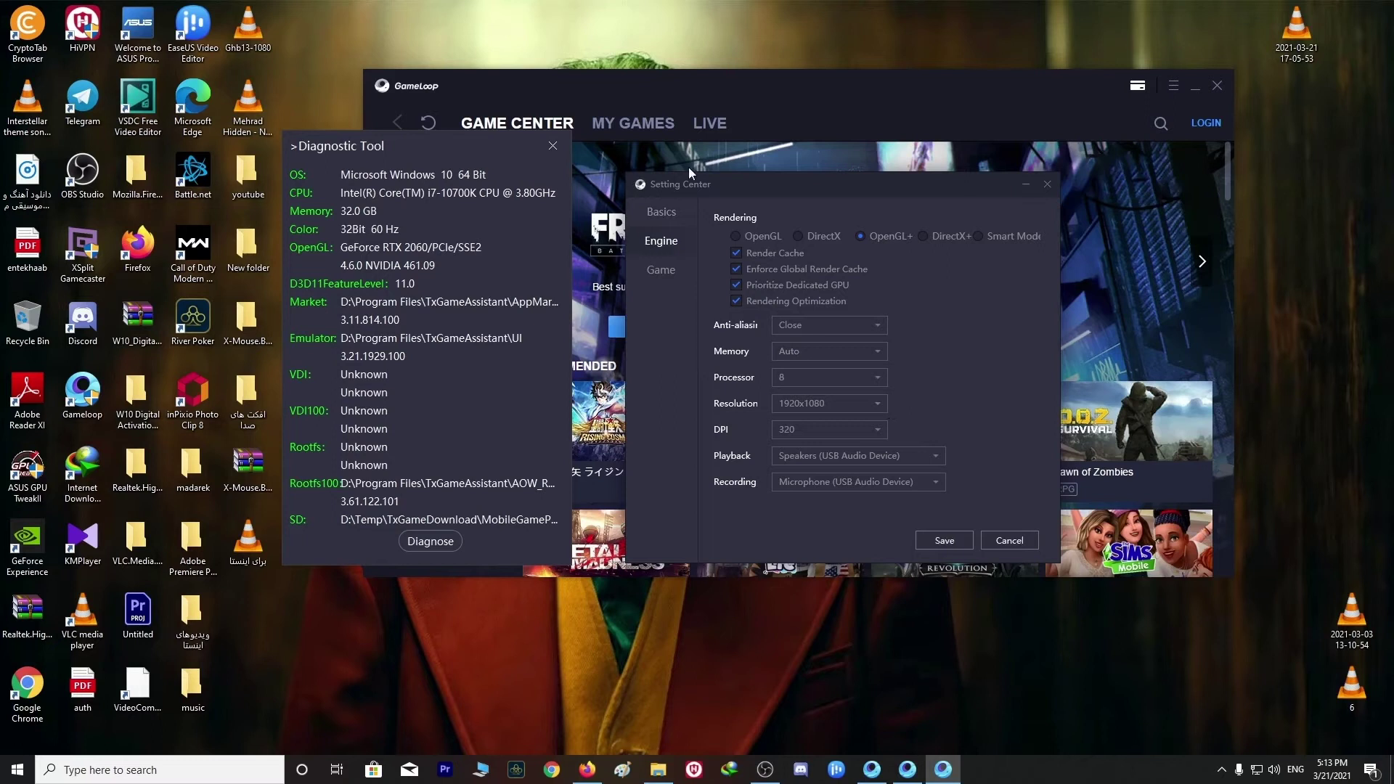
pyautogui.click(657, 269)
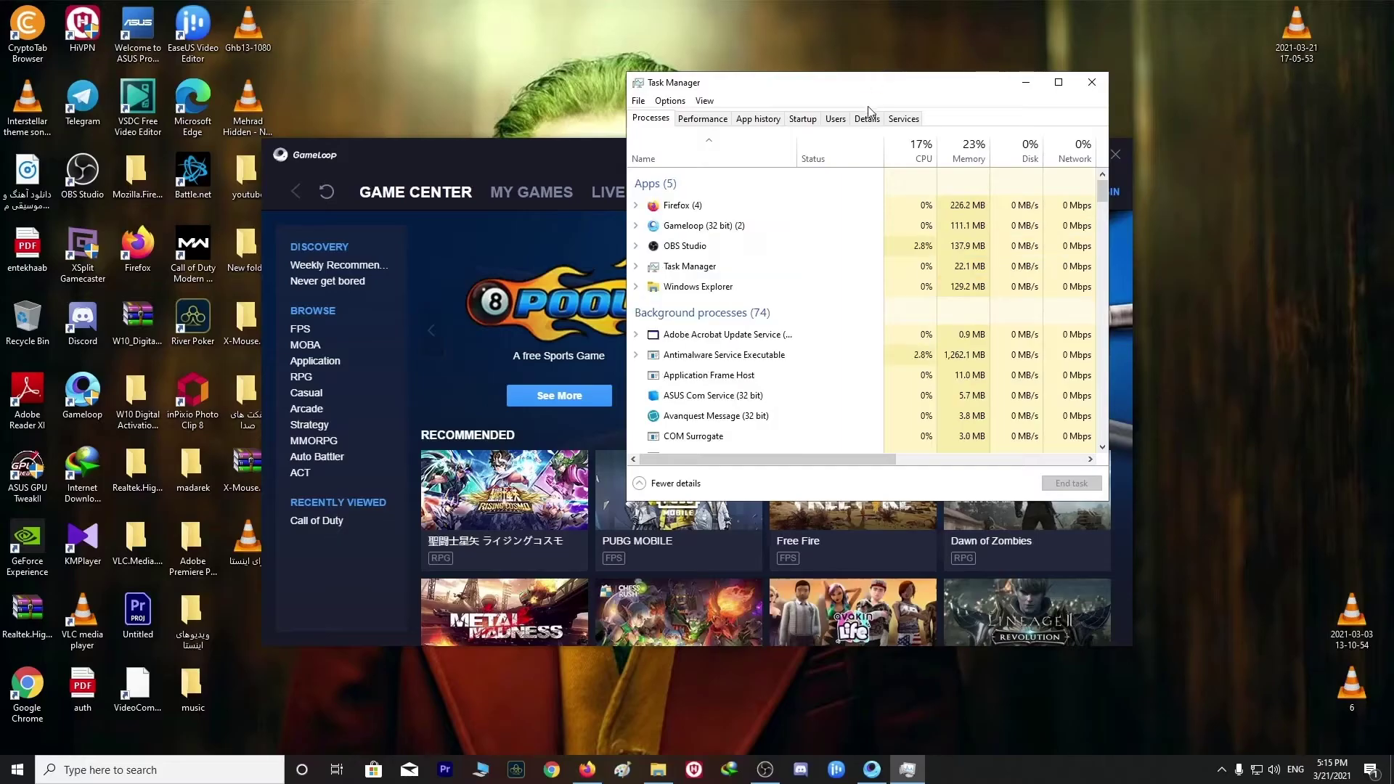
# Step: Examine the priority options for the AppMarket.exe process in Task Manager's process details and close Task Manager
pyautogui.click(867, 119)
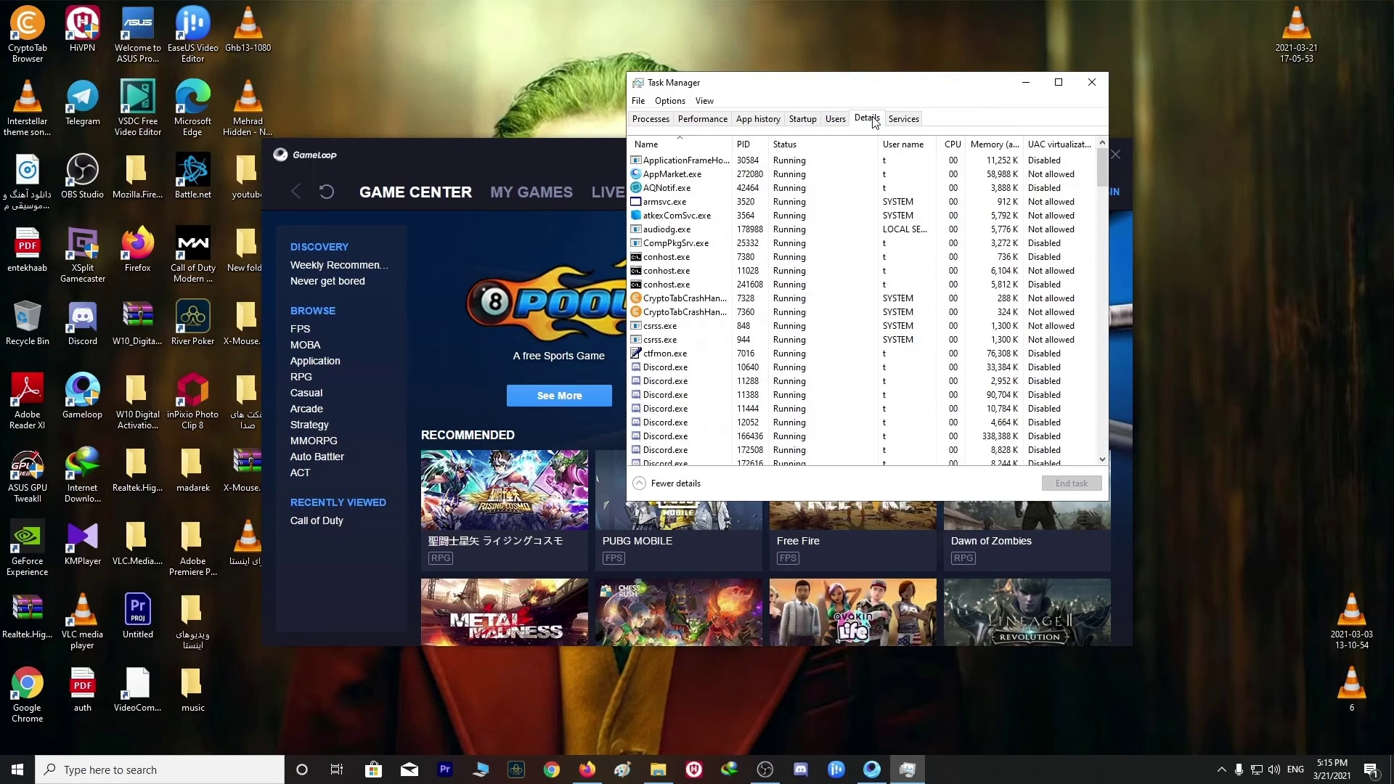
pyautogui.rightClick(726, 175)
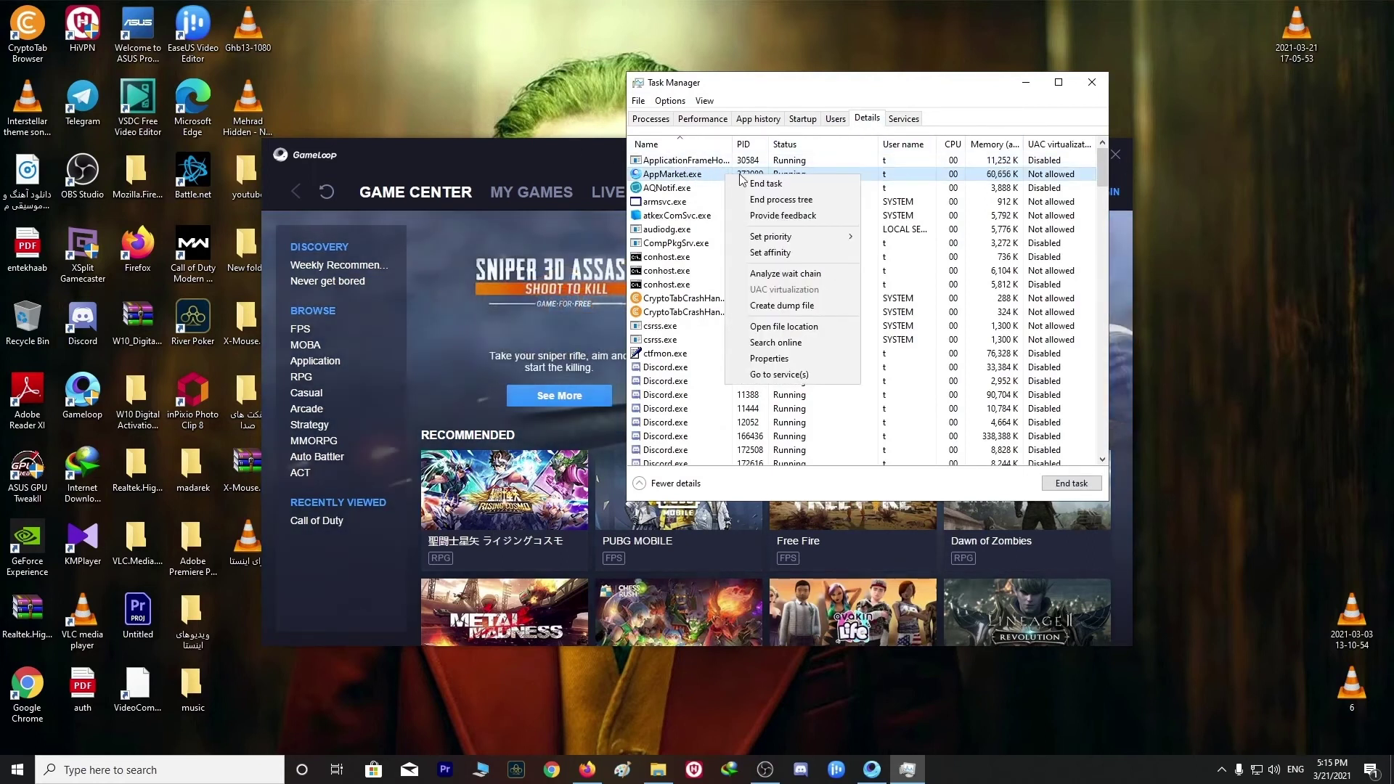
pyautogui.moveTo(786, 239)
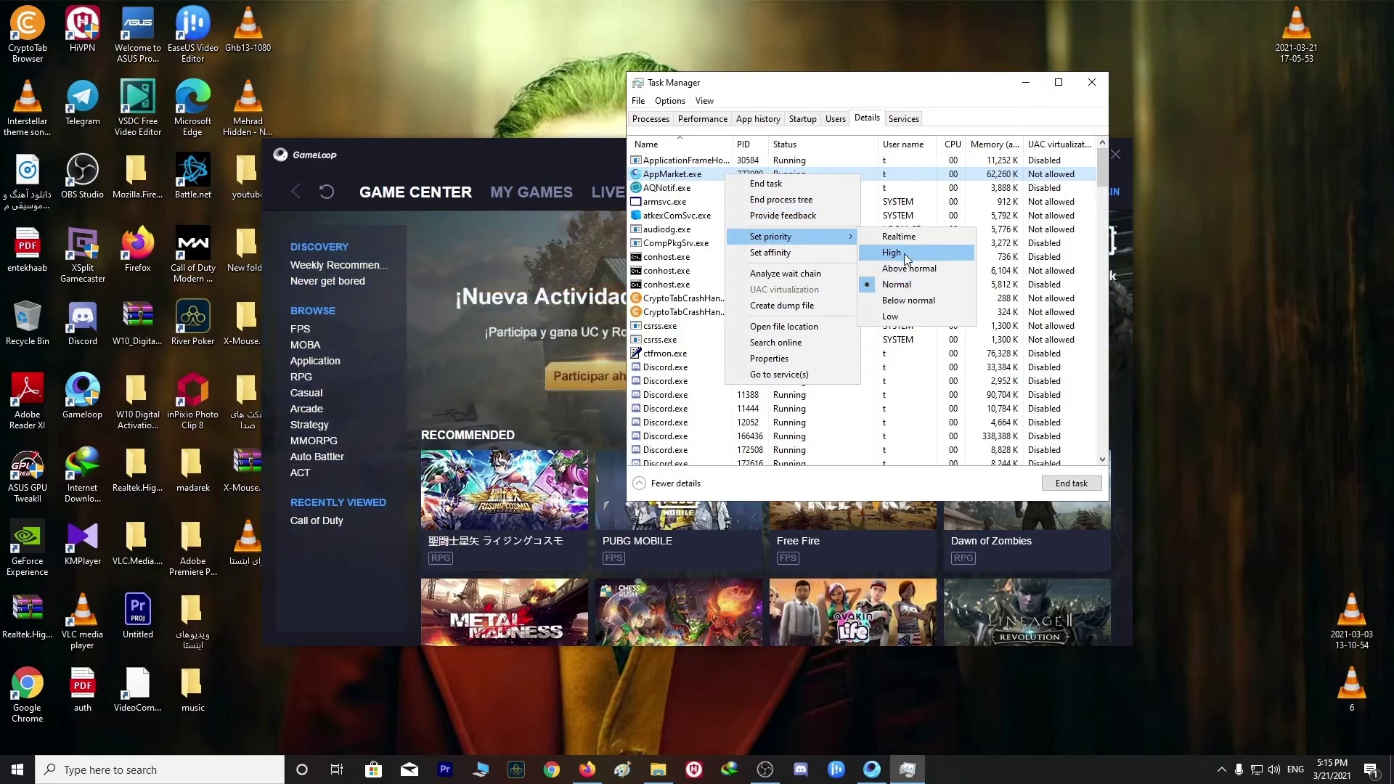
pyautogui.click(1090, 82)
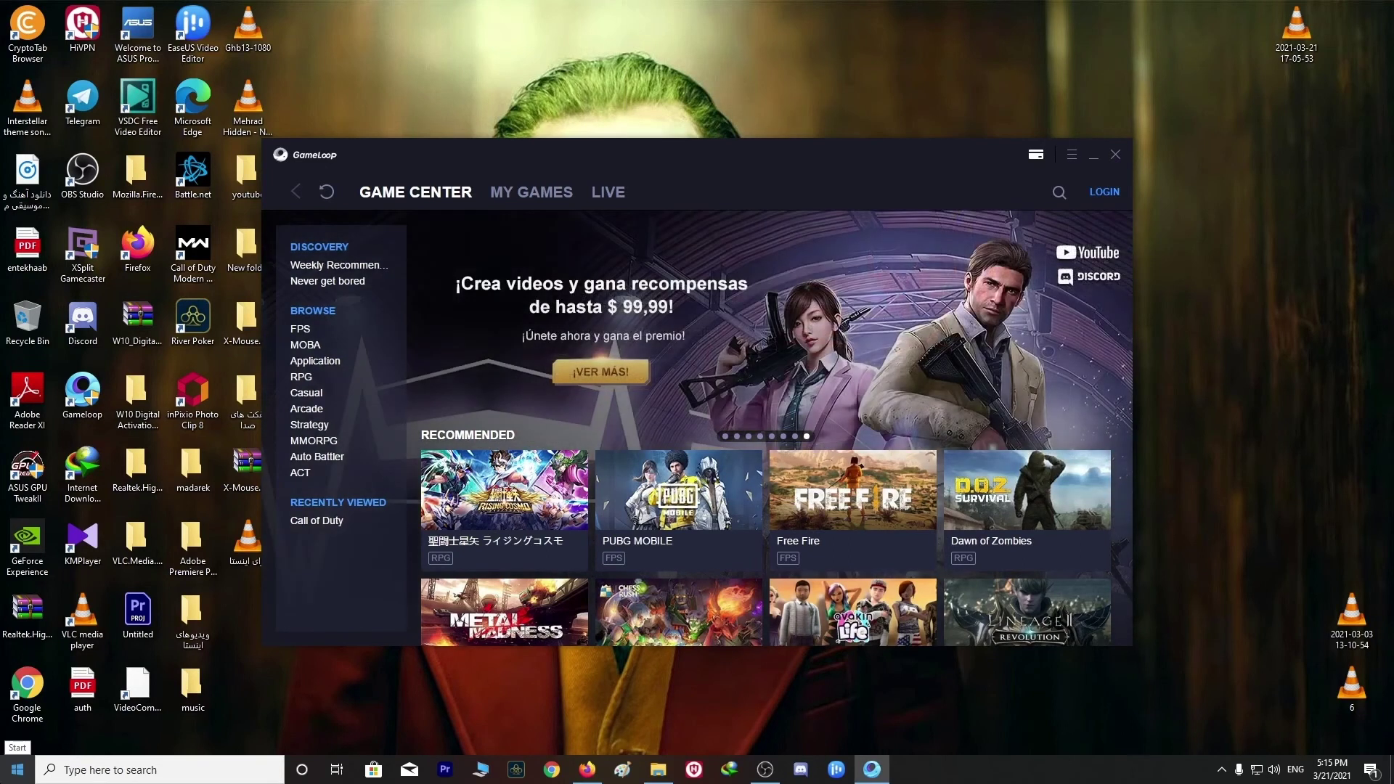
# Step: Close GameLoop and relaunch it from its desktop shortcut as administrator
pyautogui.click(1116, 156)
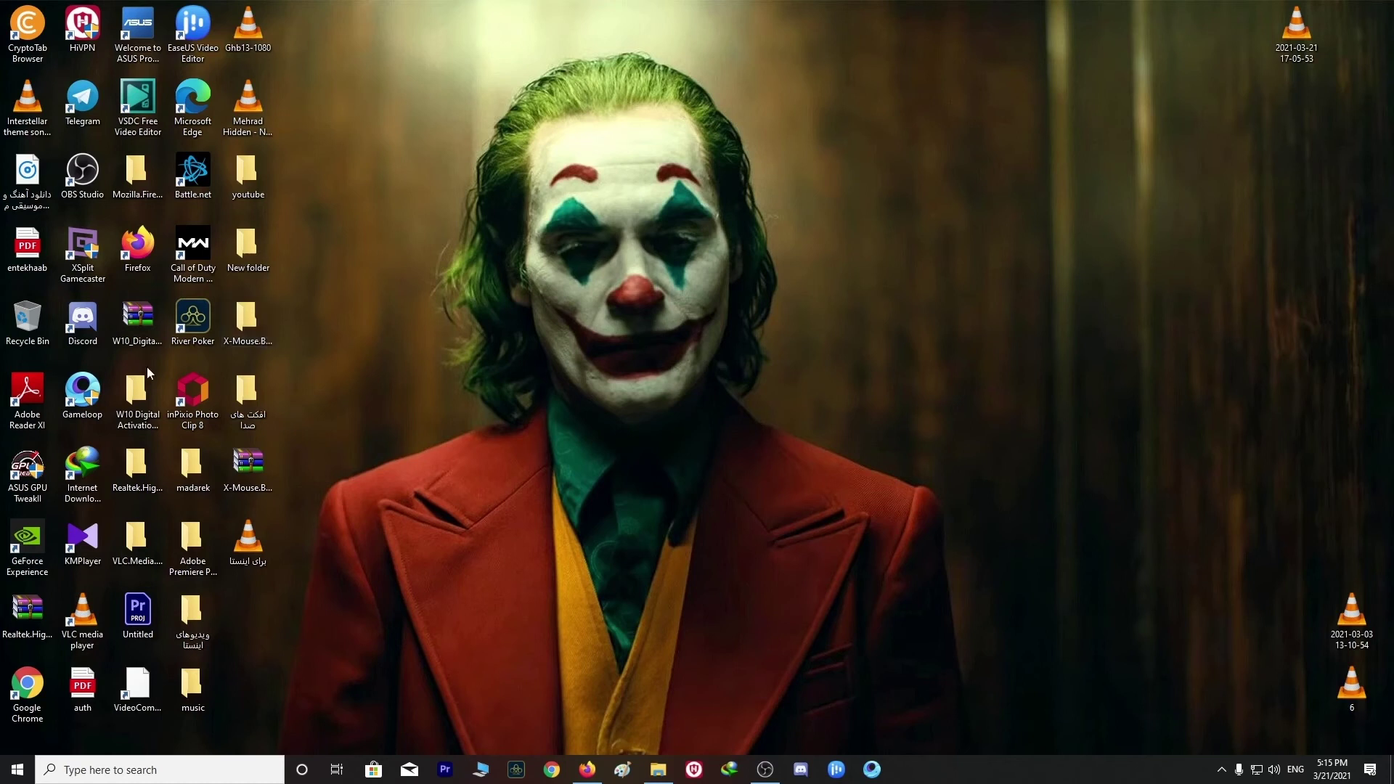
pyautogui.rightClick(75, 401)
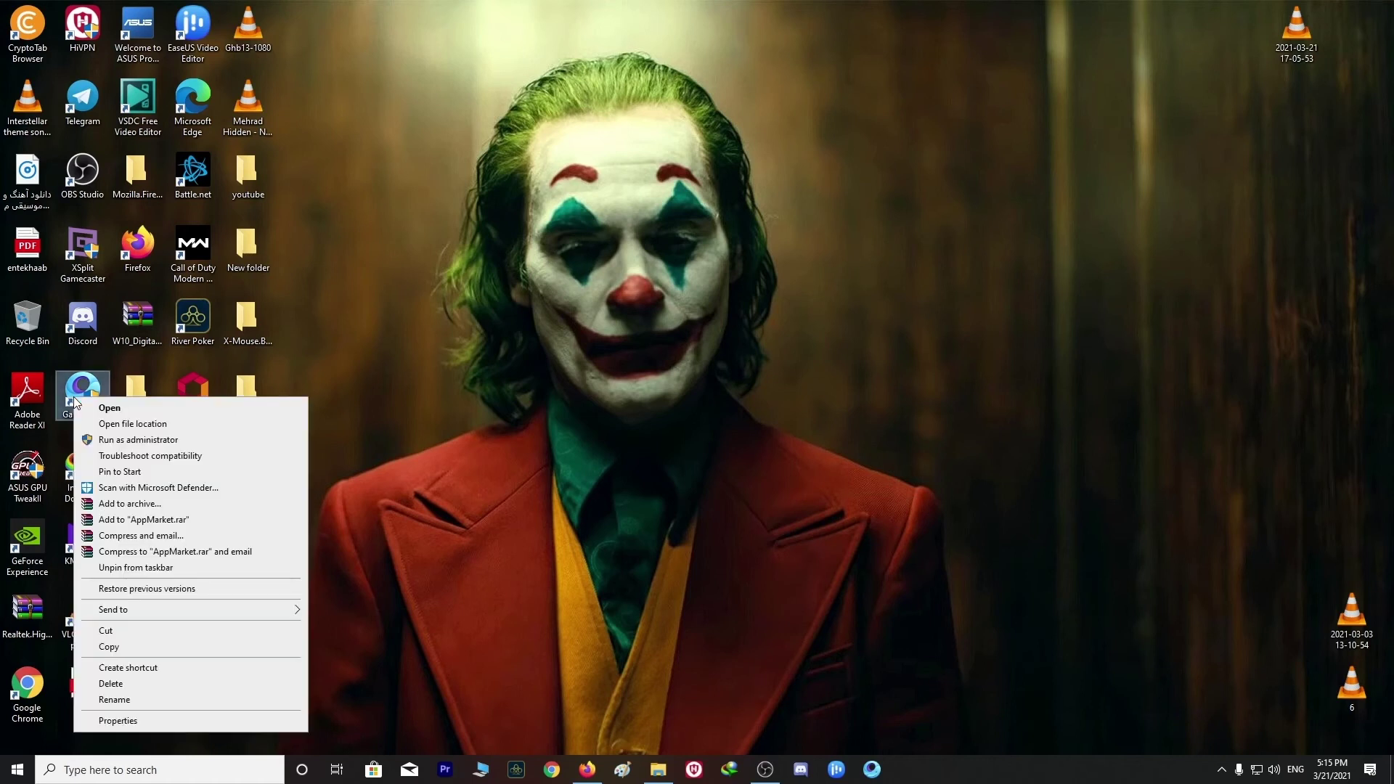
pyautogui.click(148, 443)
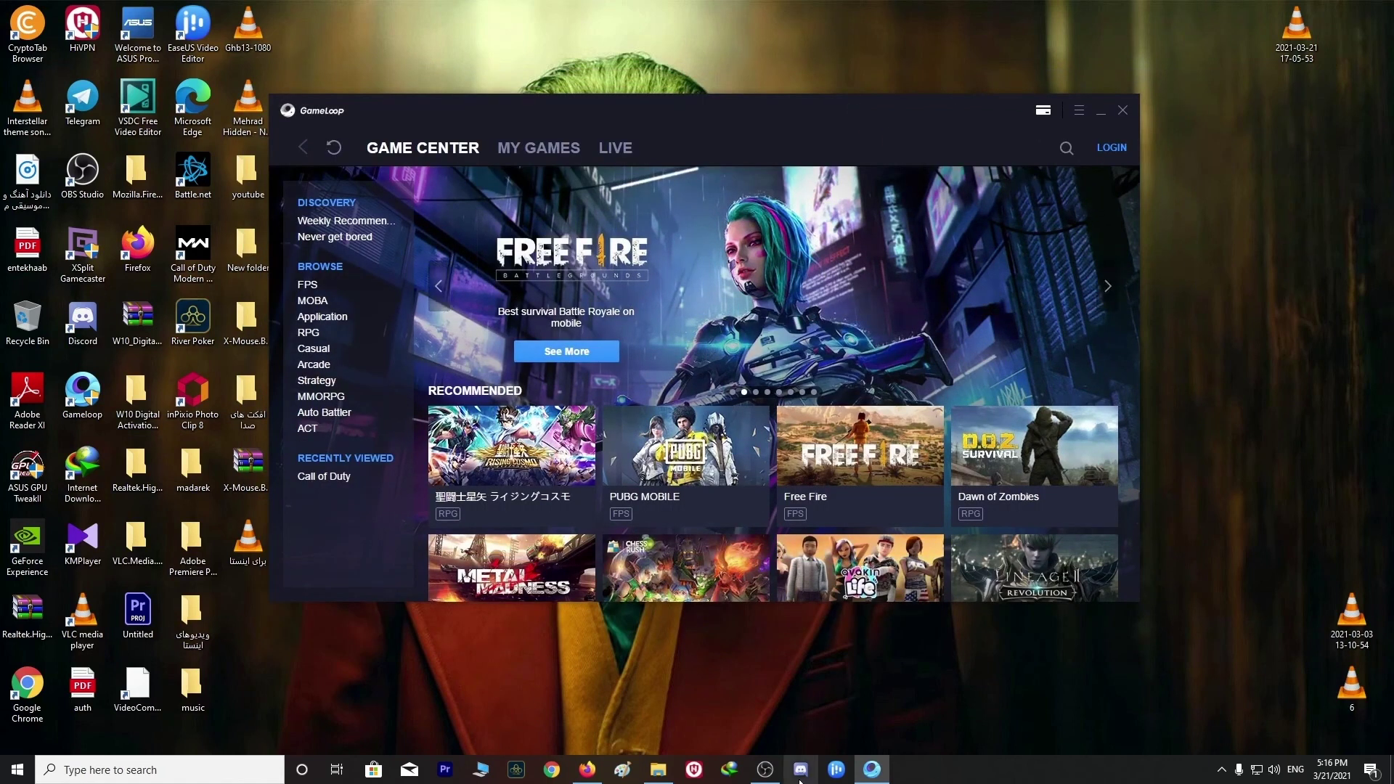
pyautogui.click(764, 769)
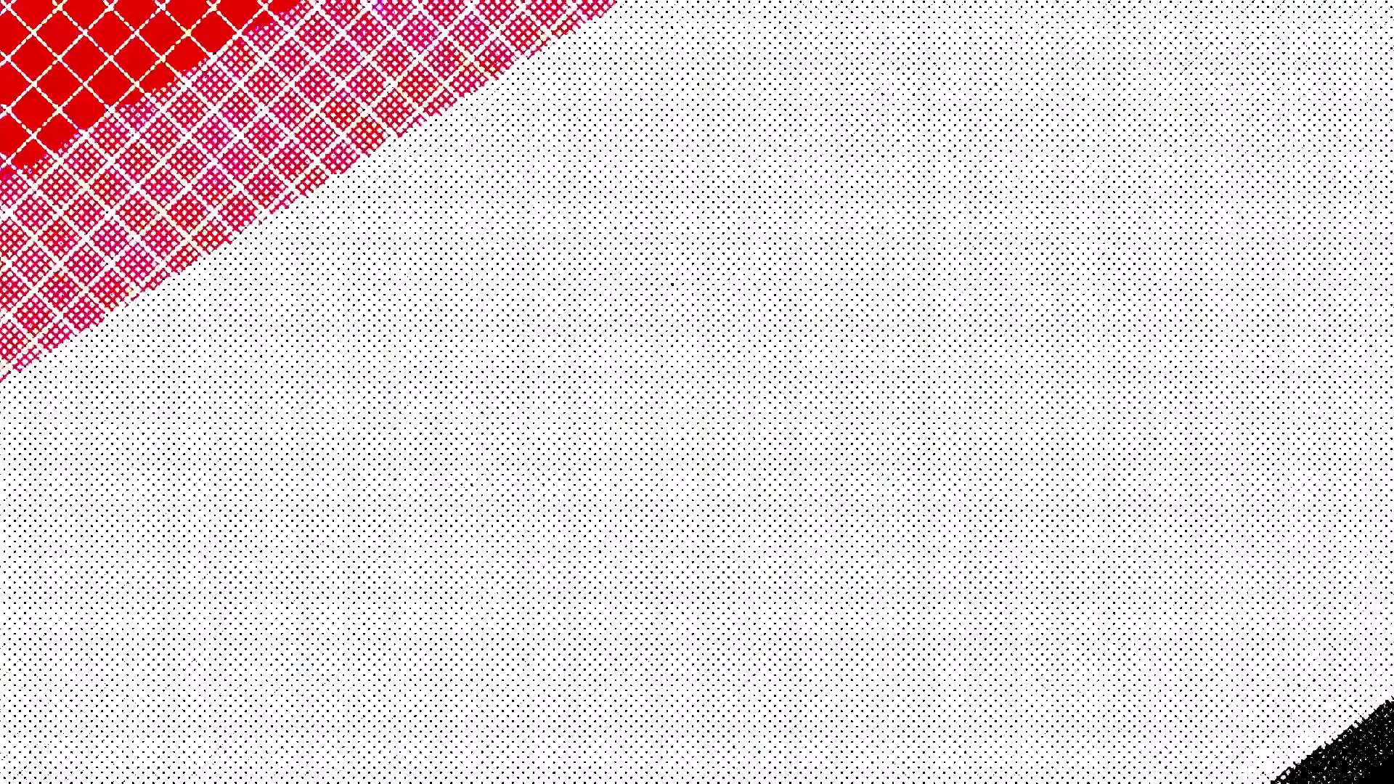